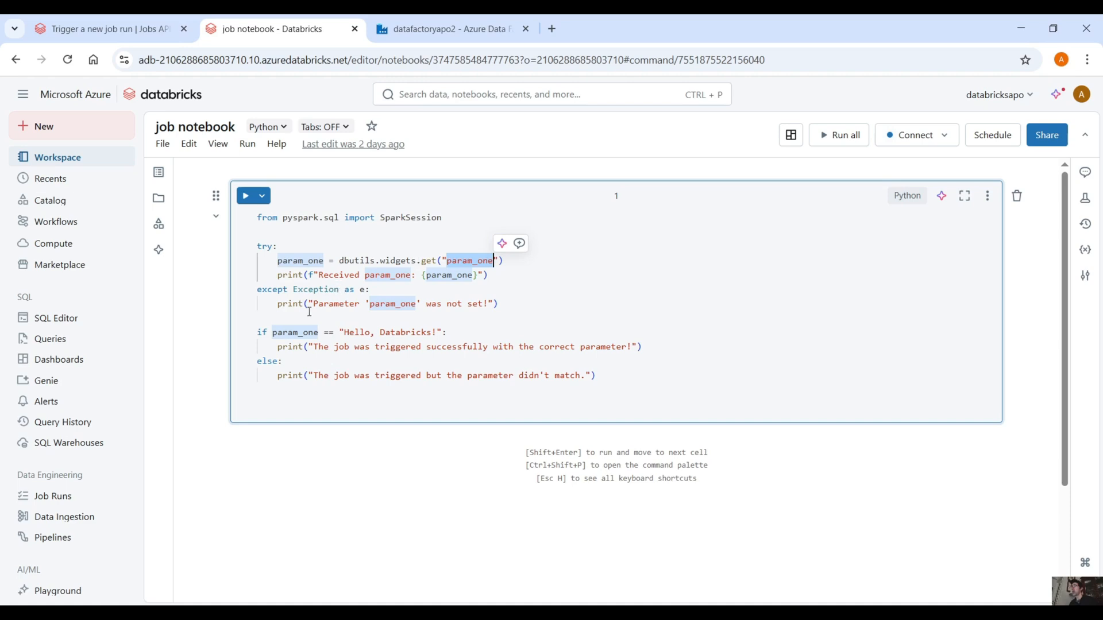
Step: Examine how the notebook code reads param_one, compares it with "Hello, Databricks!" and prints the match and mismatch messages
left_click_drag(346, 332, 440, 332)
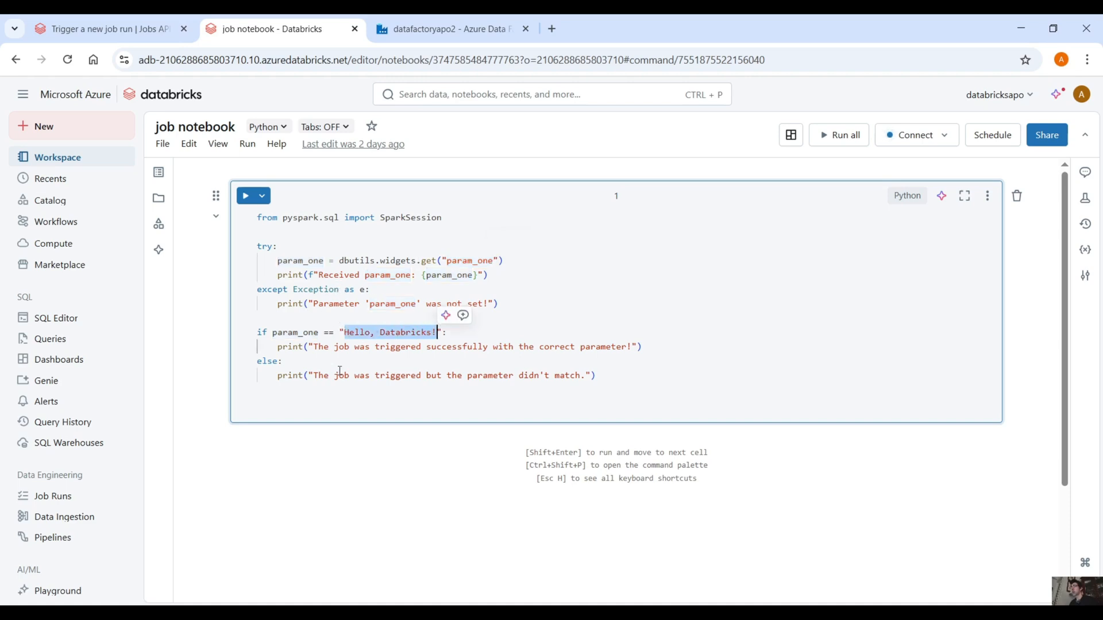
left_click_drag(300, 347, 652, 353)
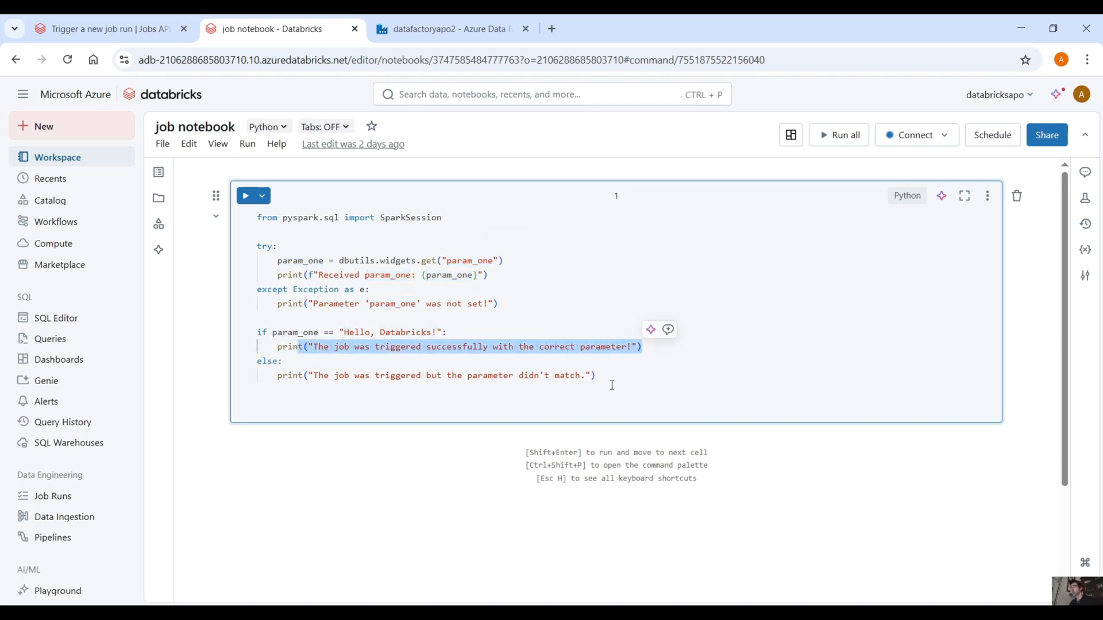
left_click_drag(610, 383, 272, 378)
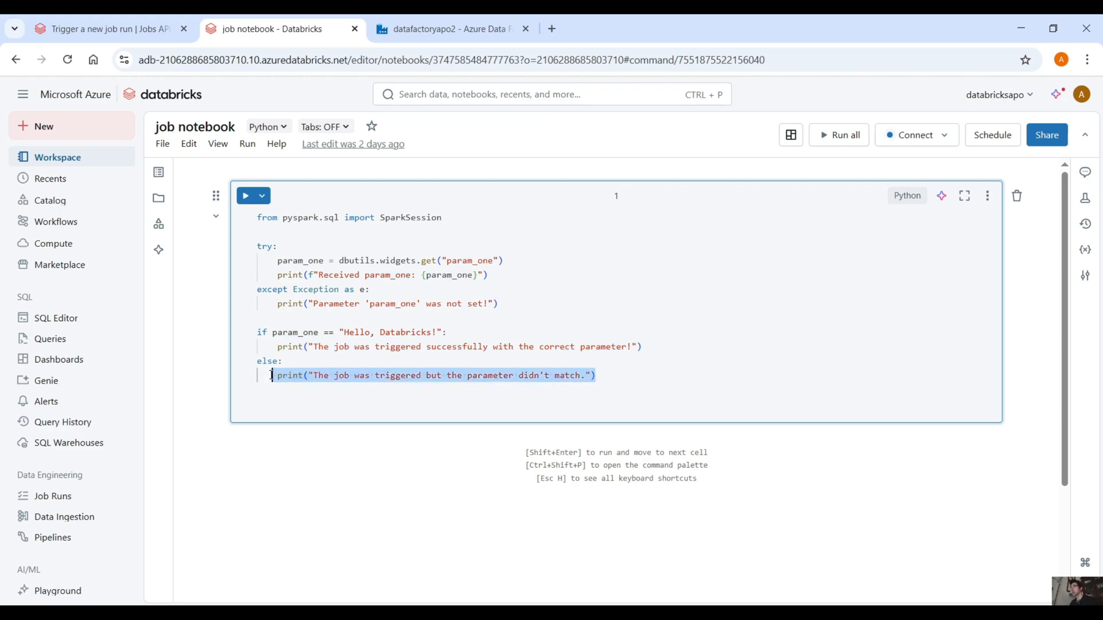
left_click(442, 305)
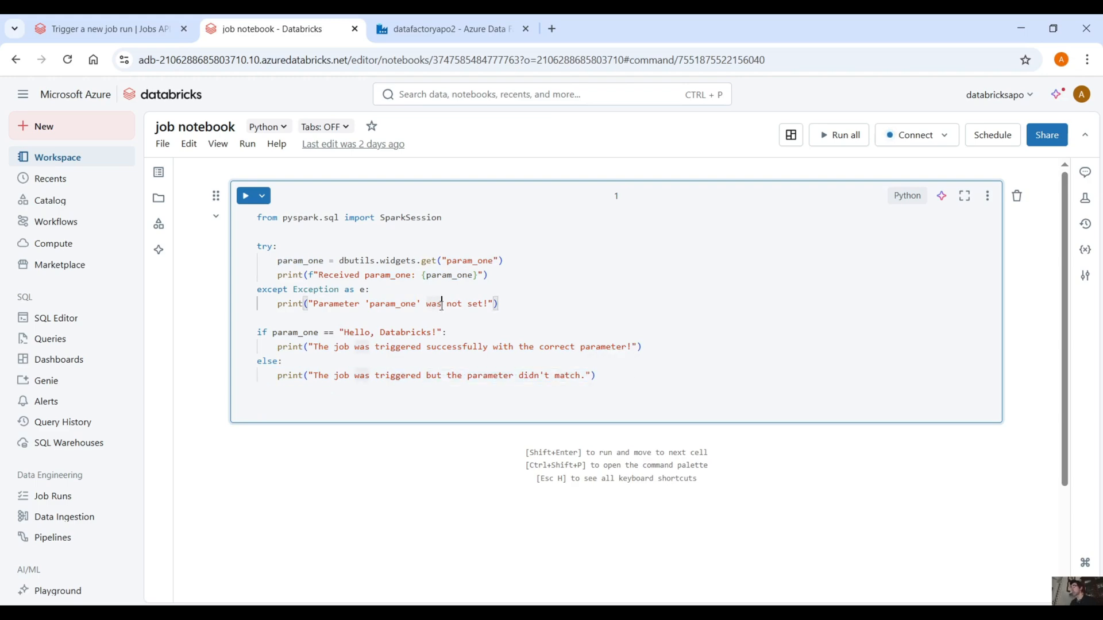
double_click(459, 262)
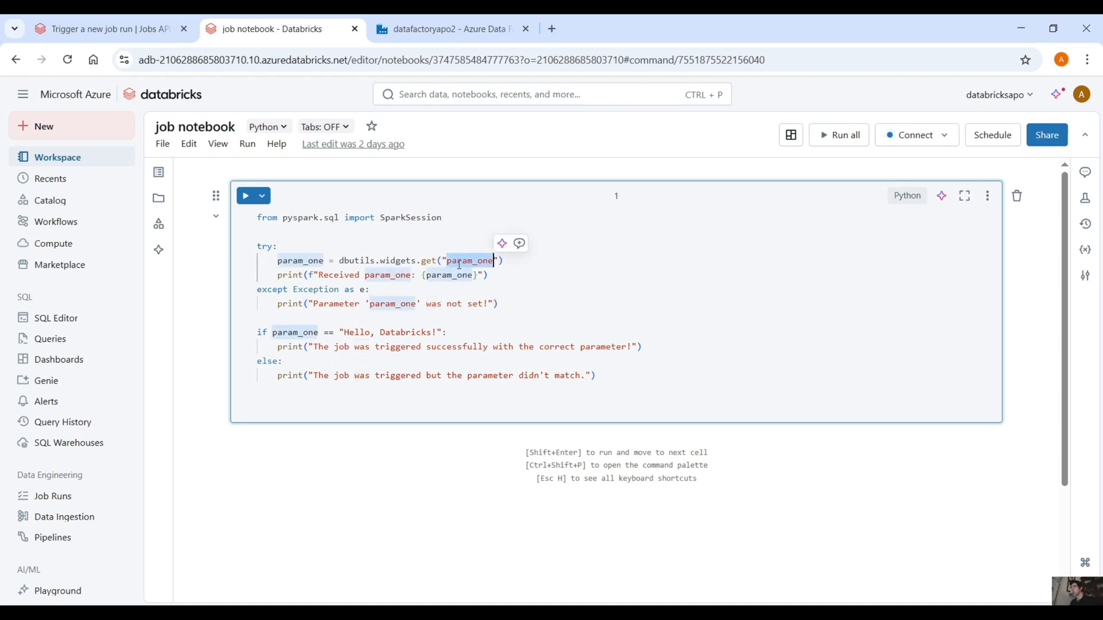
Step: Create a new job in Workflows and name its first task test
left_click(51, 224)
left_click(1067, 208)
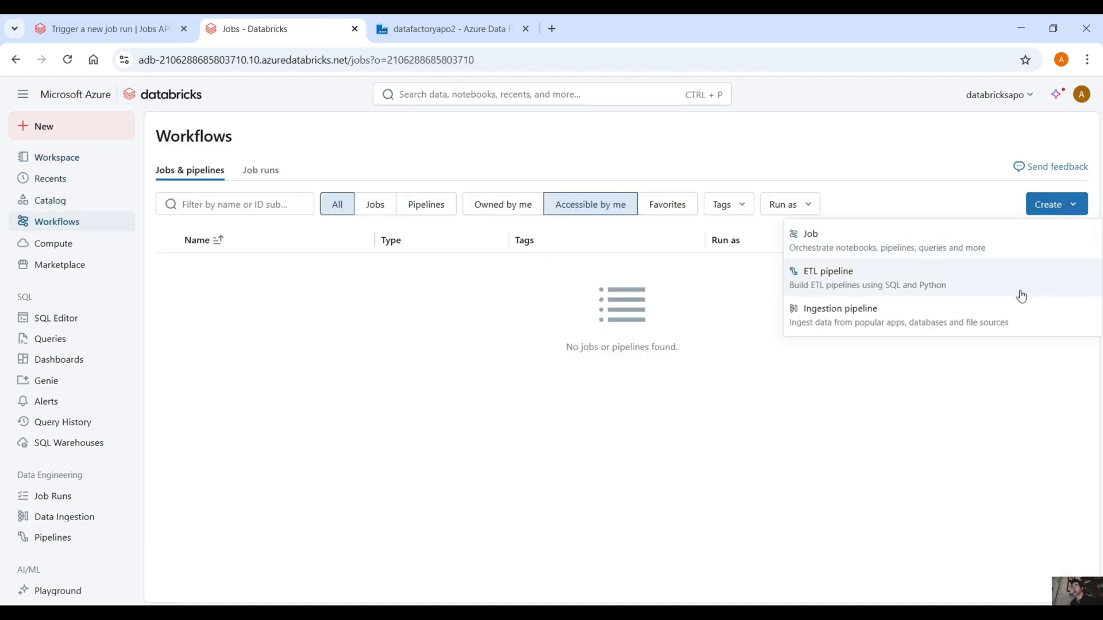
left_click(943, 243)
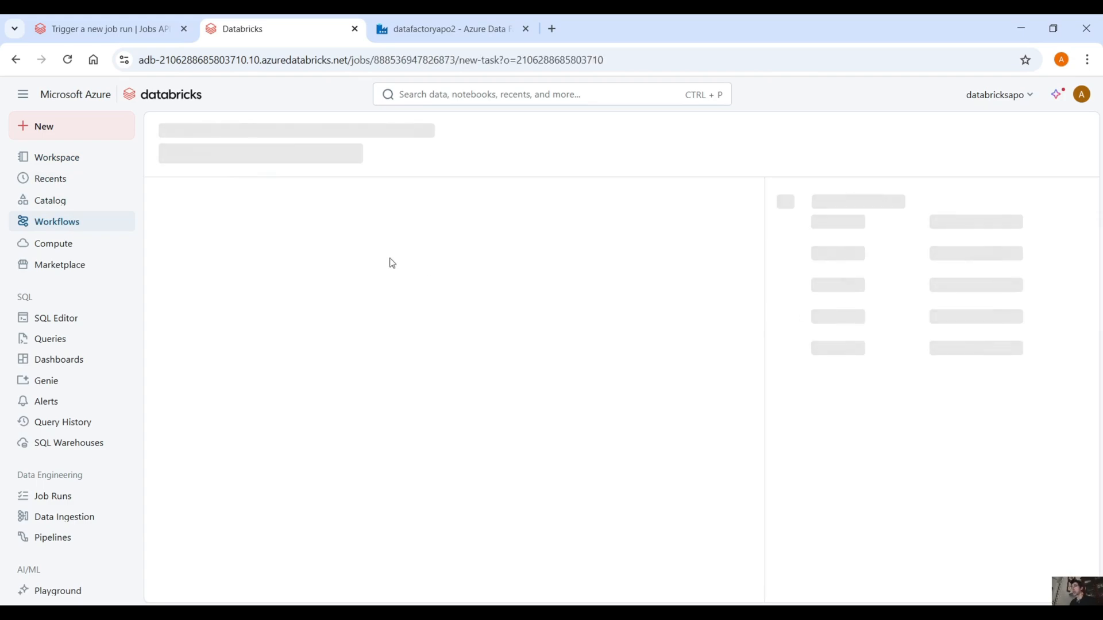
left_click(422, 382)
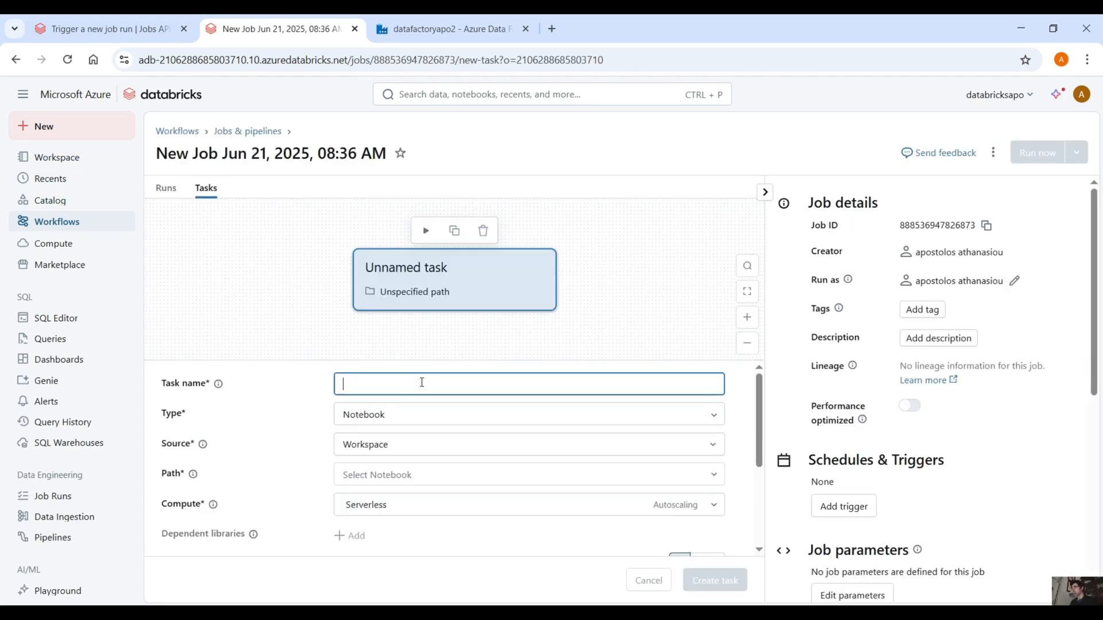
type("test")
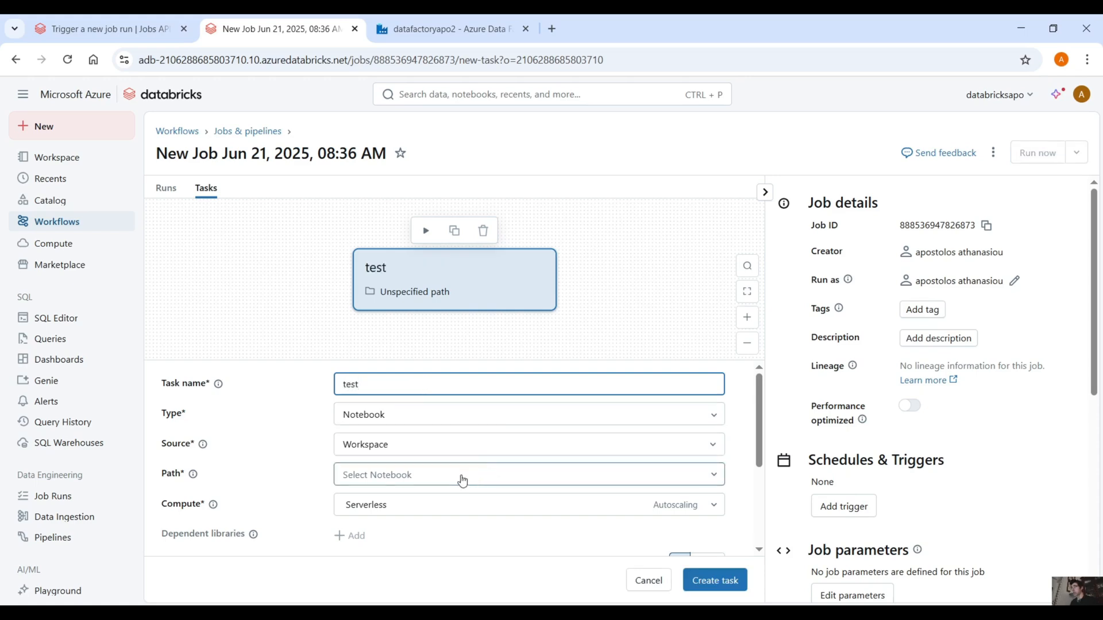
Step: Set the task's path to the job notebook in the user's home folder and its compute to the existing all-purpose cluster
left_click(414, 485)
left_click(694, 235)
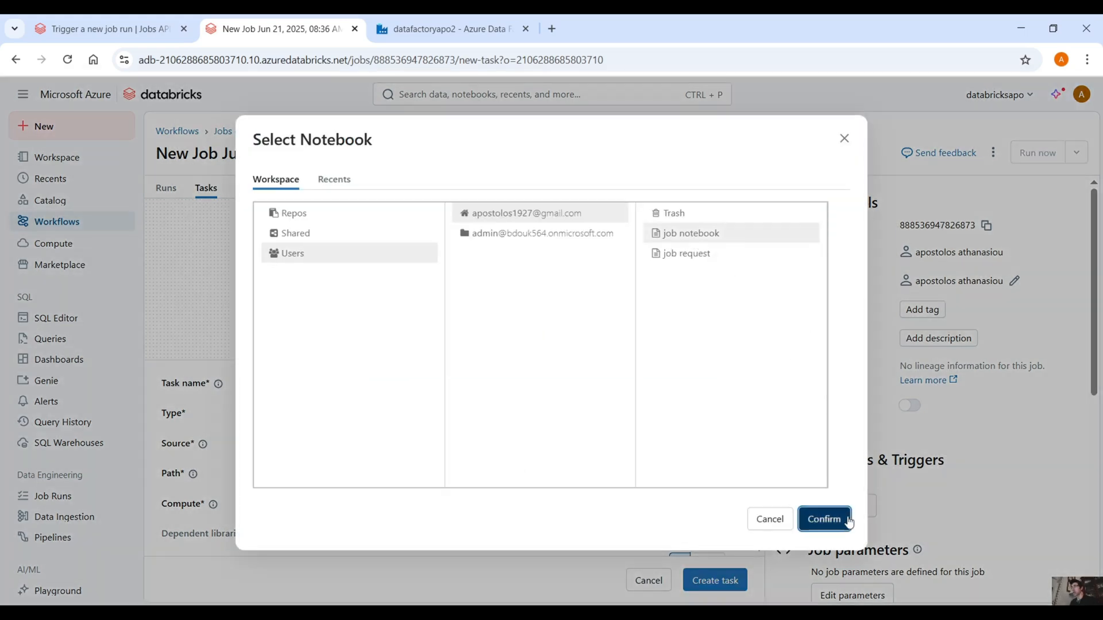
left_click(827, 519)
scroll(451, 451, "down", 1)
left_click(434, 435)
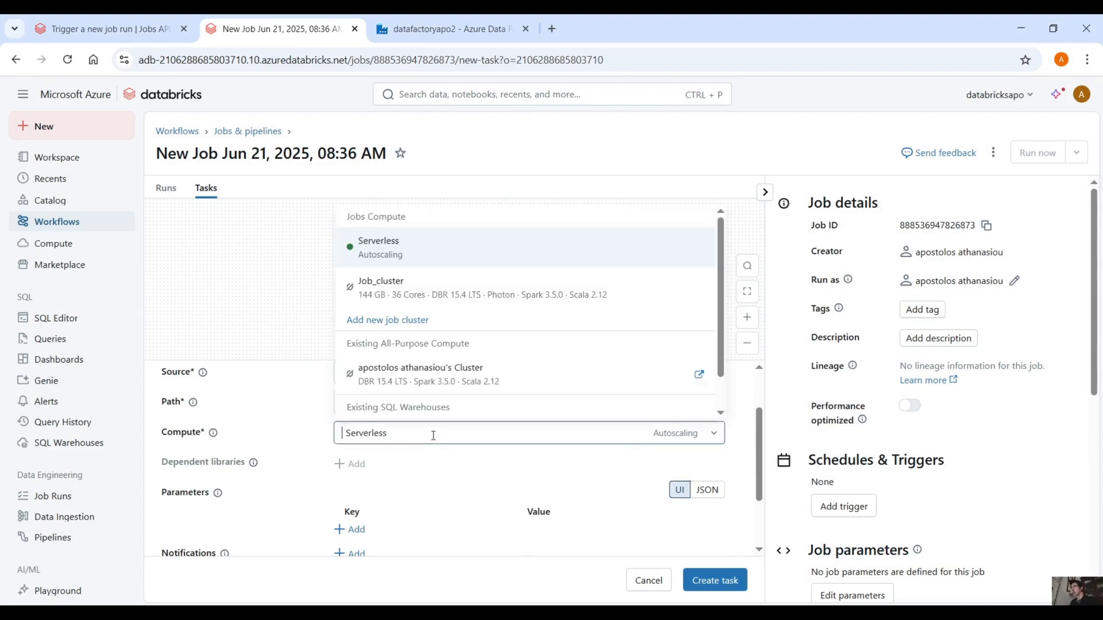
scroll(444, 359, "down", 1)
left_click(440, 352)
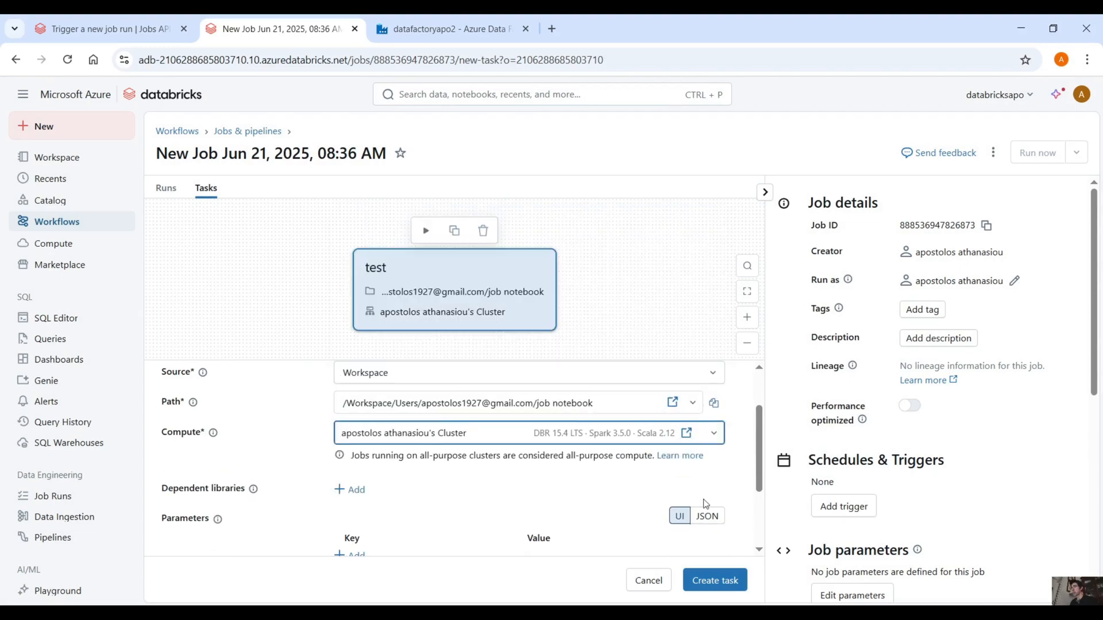
Step: Add a task parameter with the key param_one and the value test
scroll(703, 505, "down", 2)
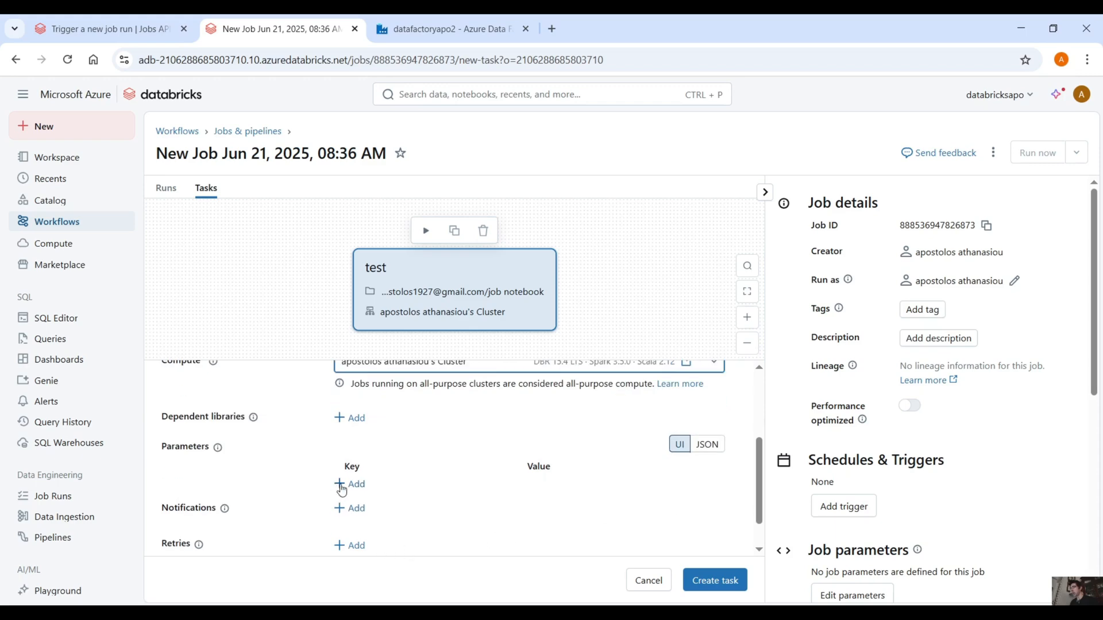
left_click(341, 487)
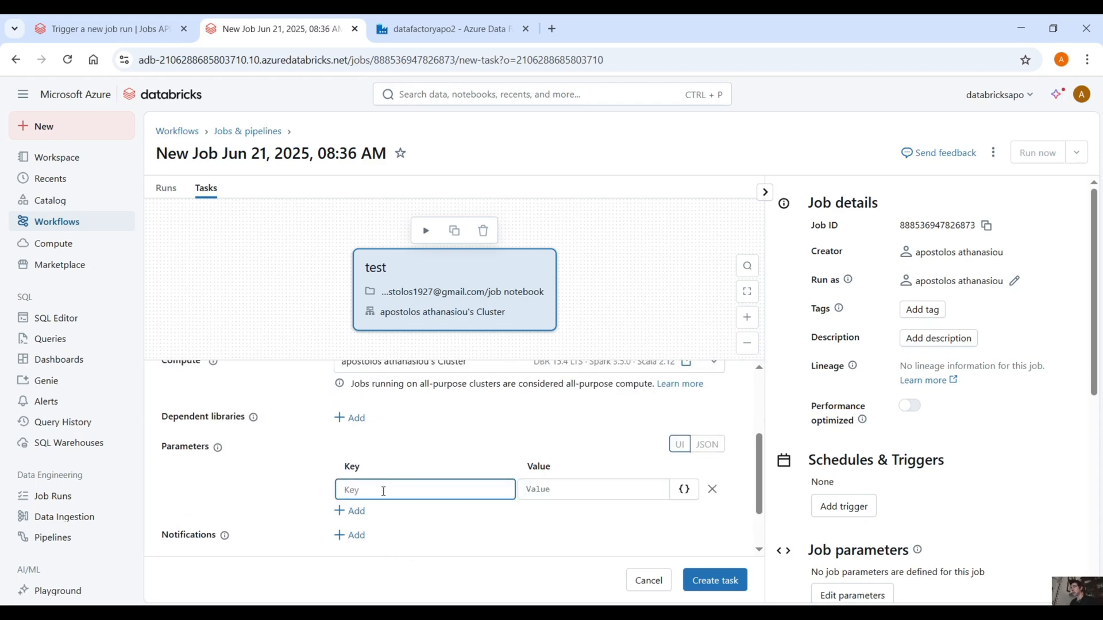
type("param_one")
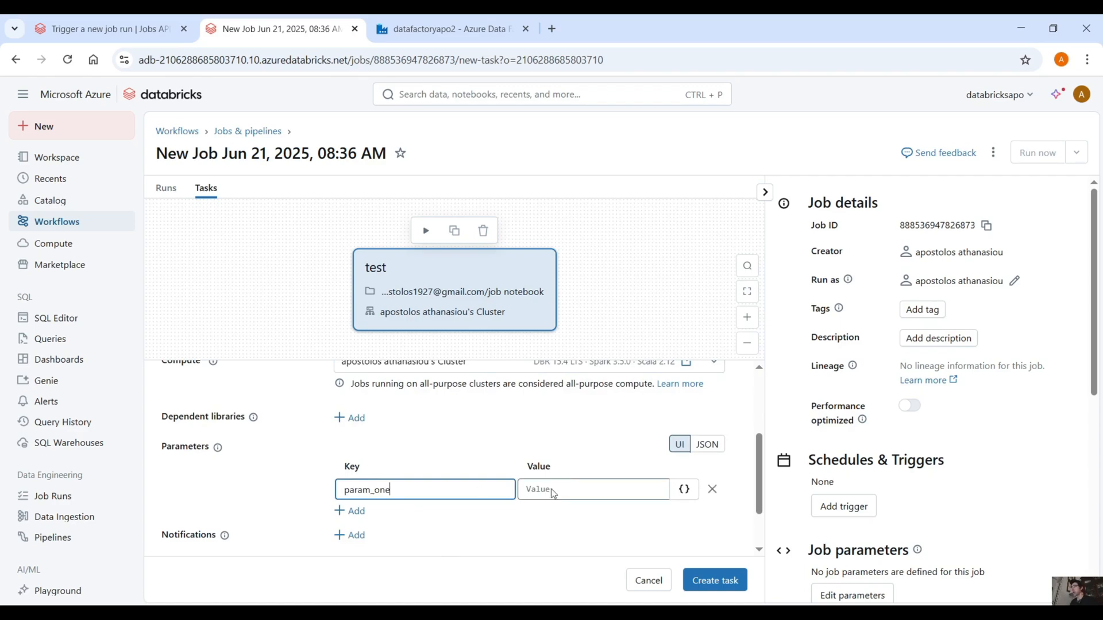
left_click(566, 491)
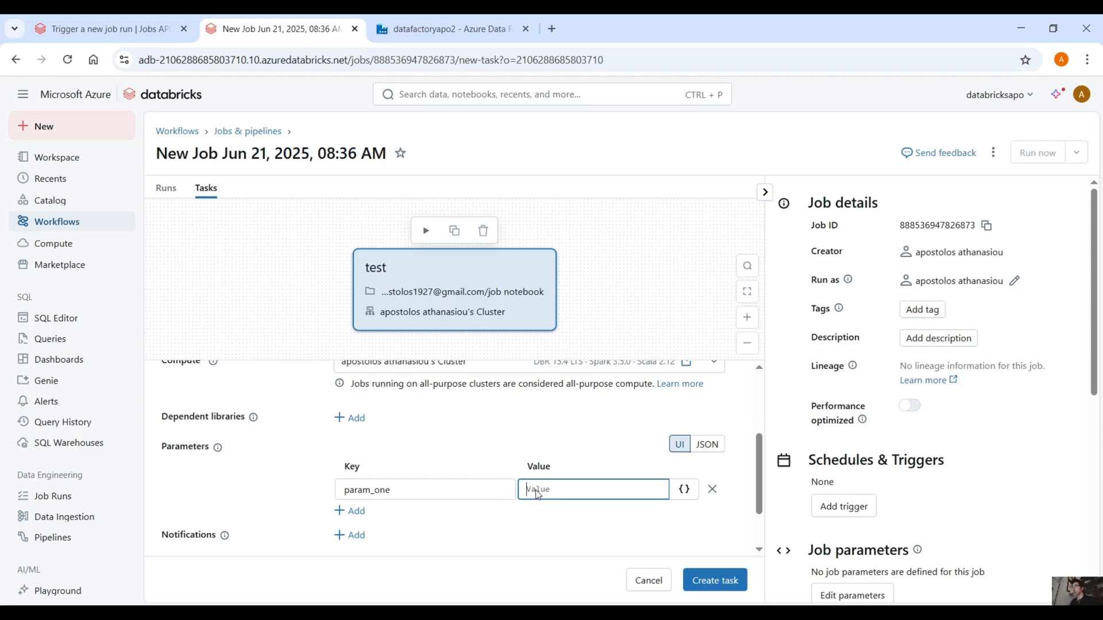
type("test")
left_click(613, 431)
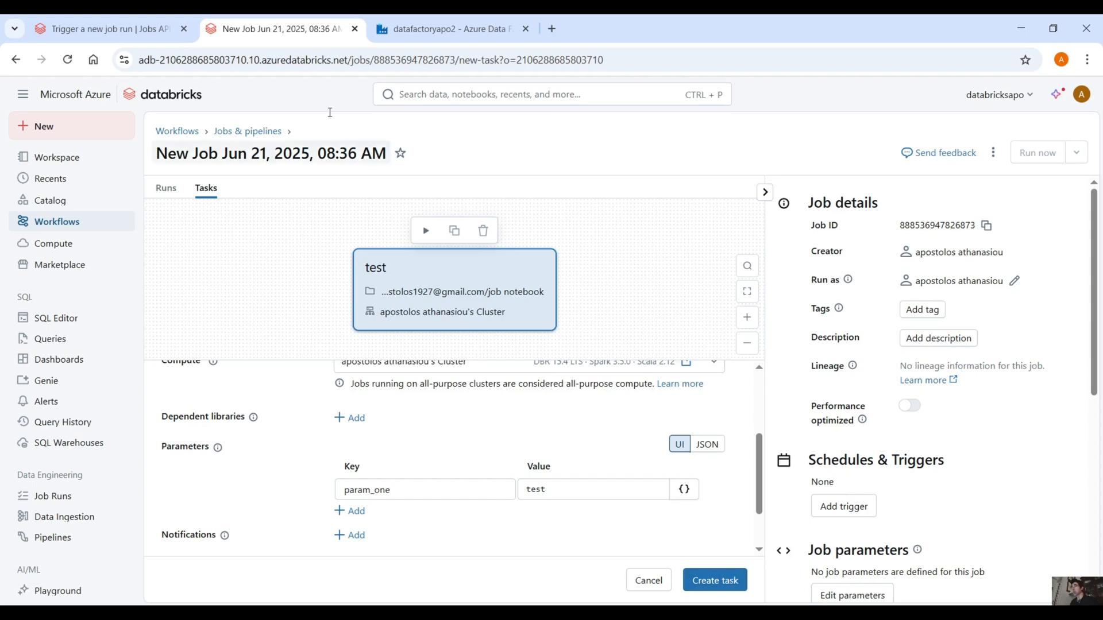
Step: Create the configured task and rename the job as test
triple_click(293, 154)
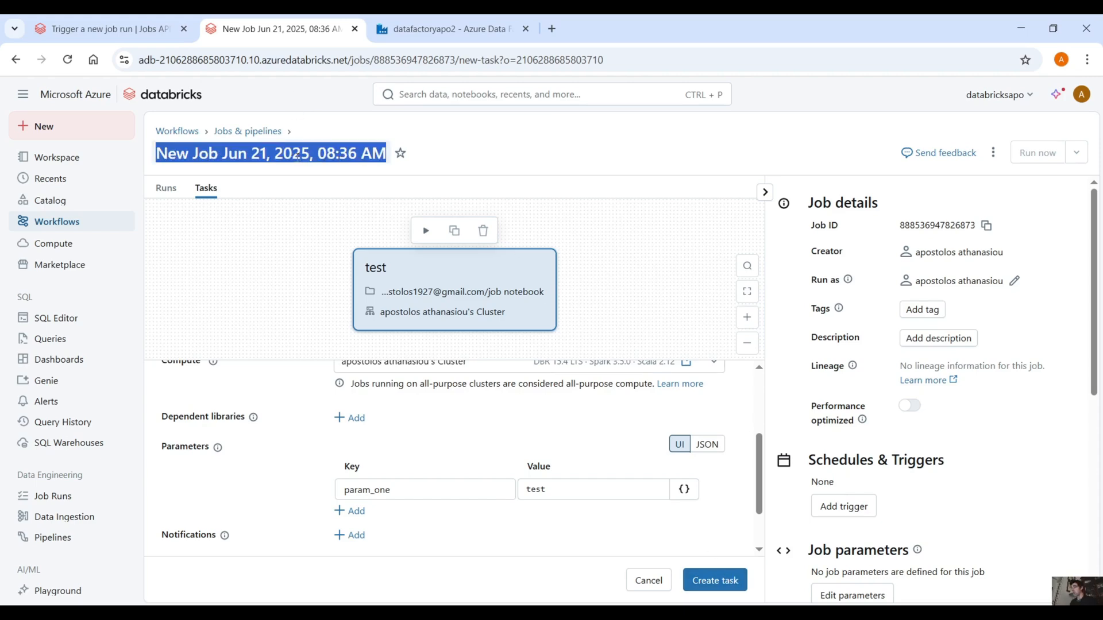
left_click(716, 581)
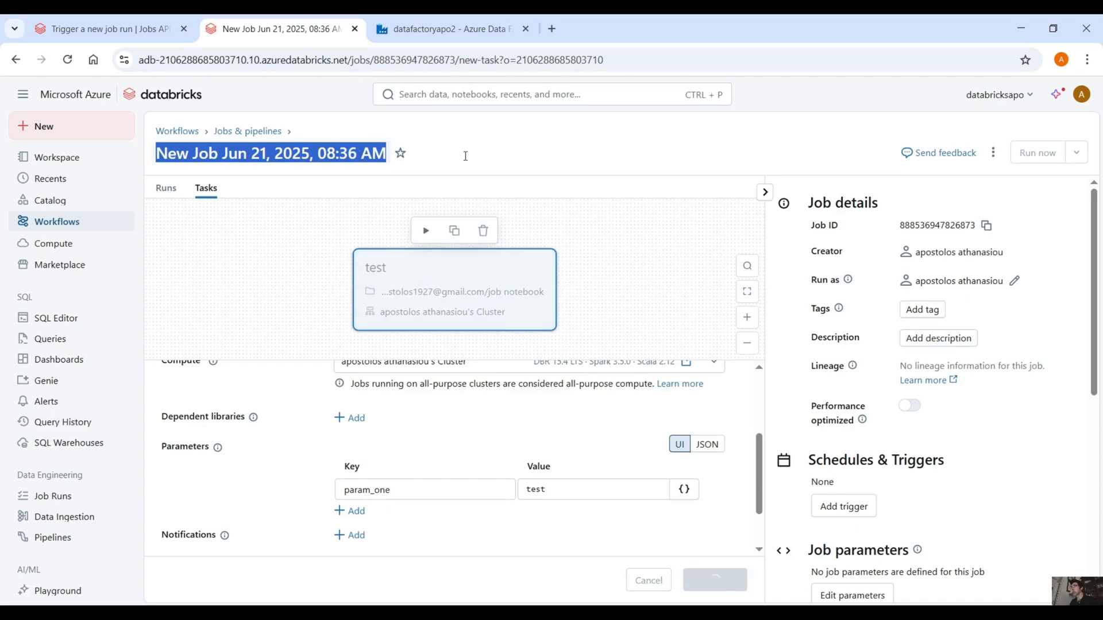
triple_click(333, 154)
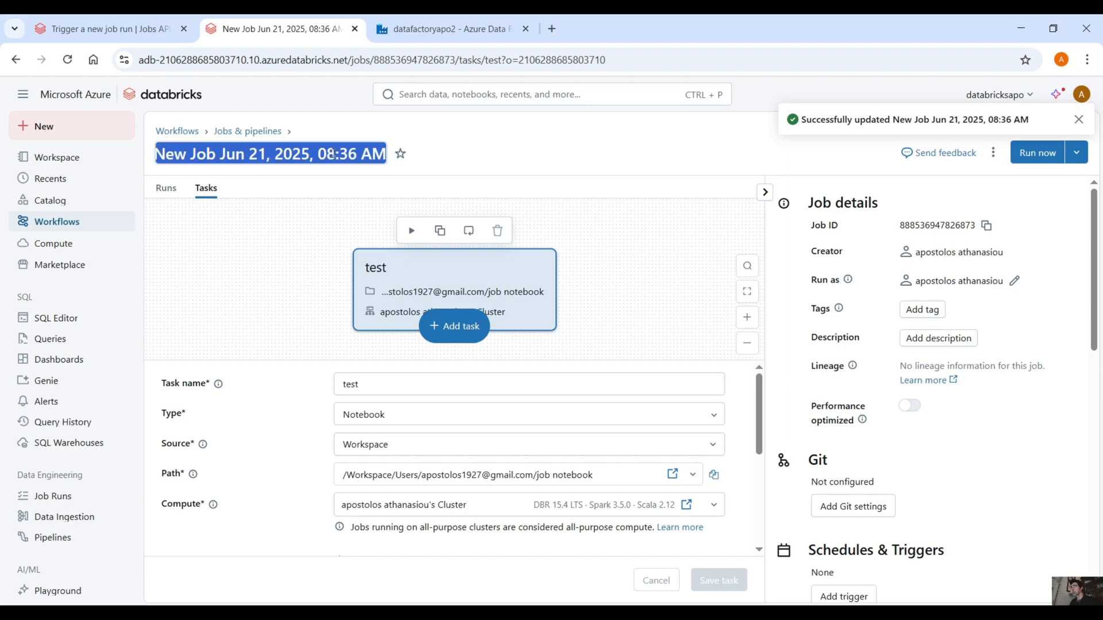
type("test")
key("Return")
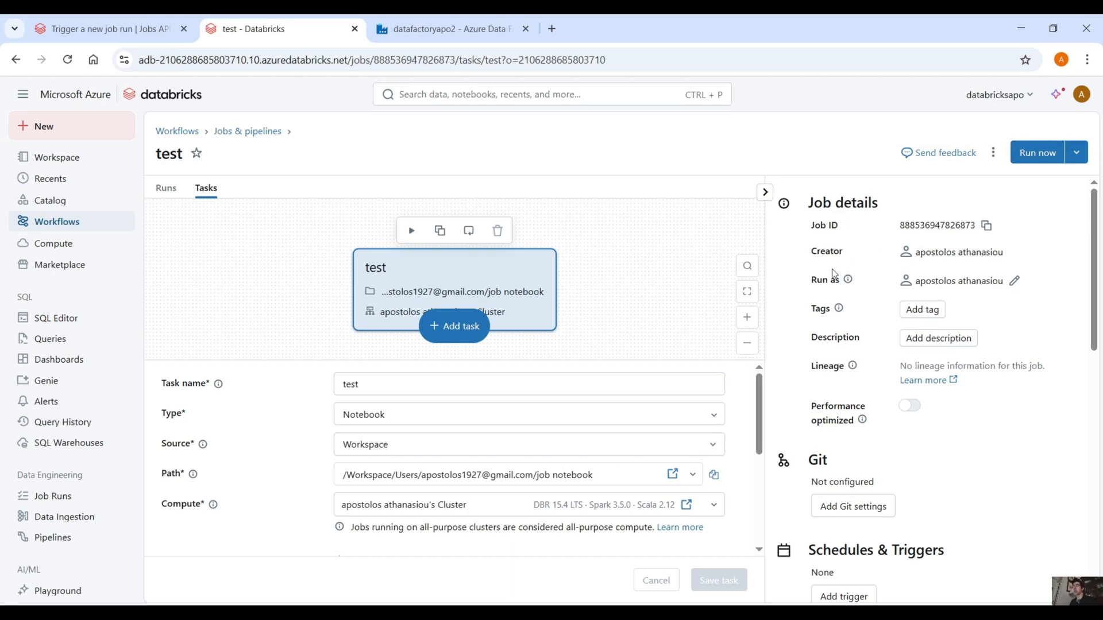
Step: Copy the job ID from the job details and open the job request notebook from the workspace
triple_click(832, 226)
left_click(928, 208)
left_click(988, 225)
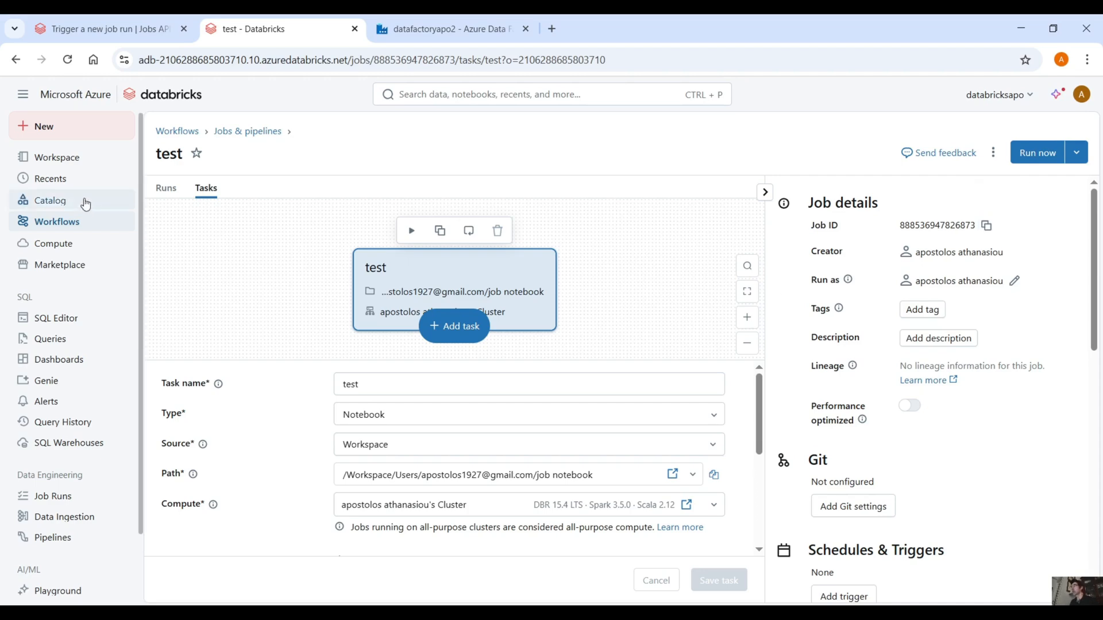
left_click(81, 166)
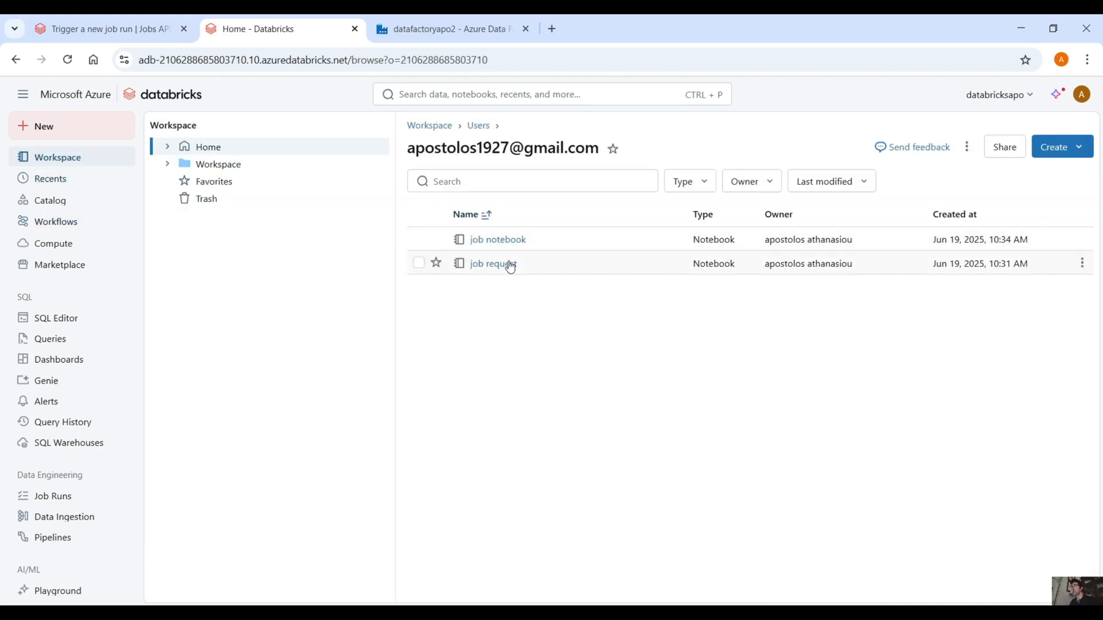
left_click(509, 265)
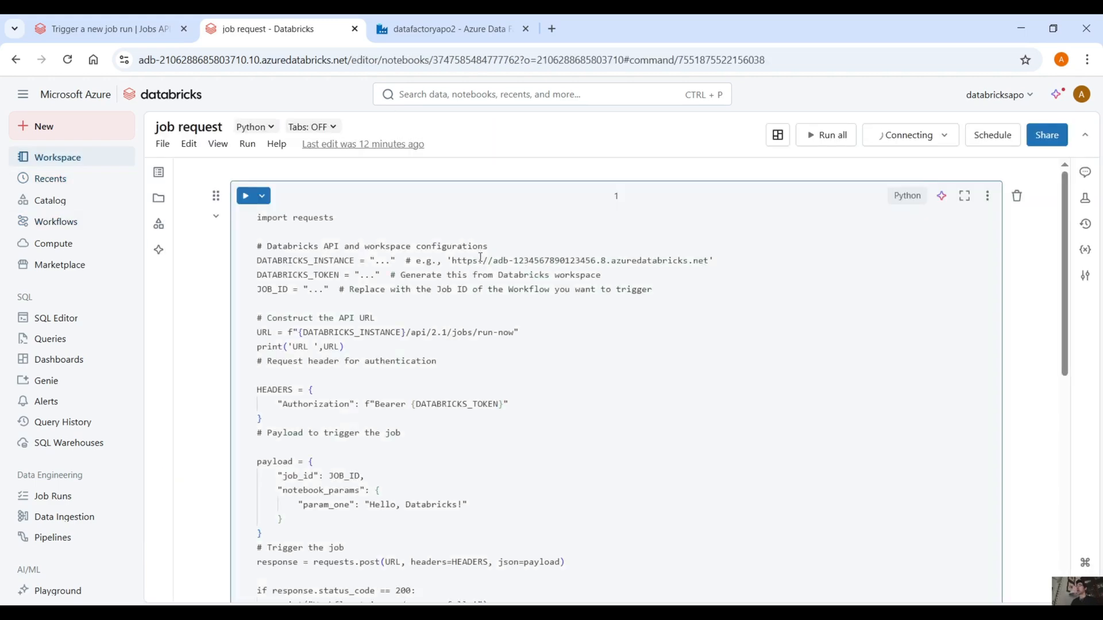
Step: Review the "Trigger a new job run" endpoint, its request body fields and samples in the API reference, and return to the job request notebook
left_click(78, 23)
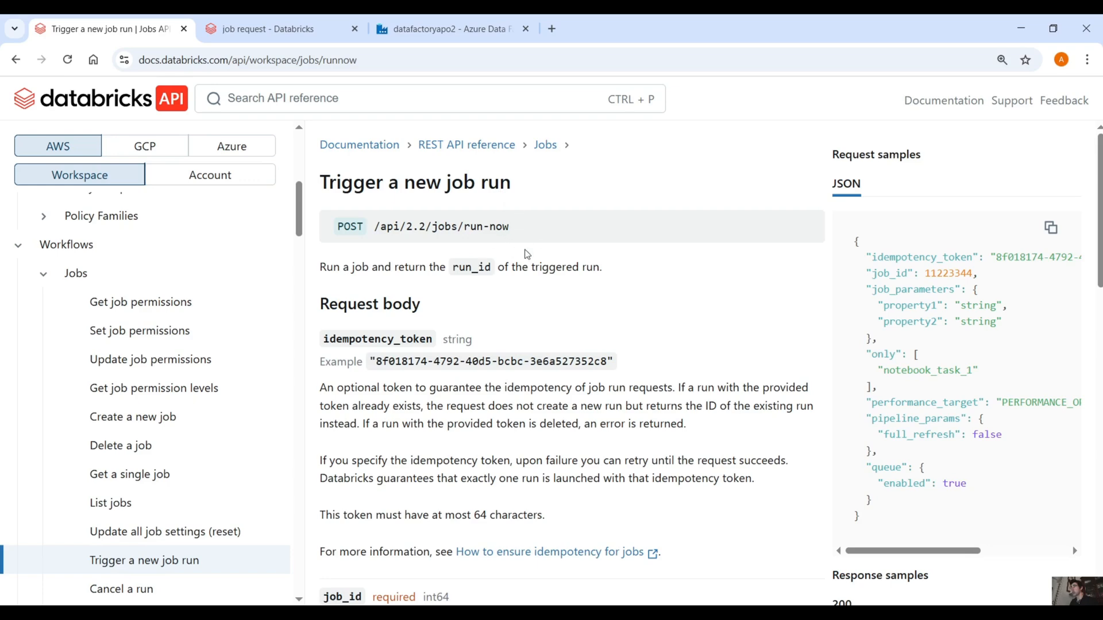
scroll(425, 284, "down", 1)
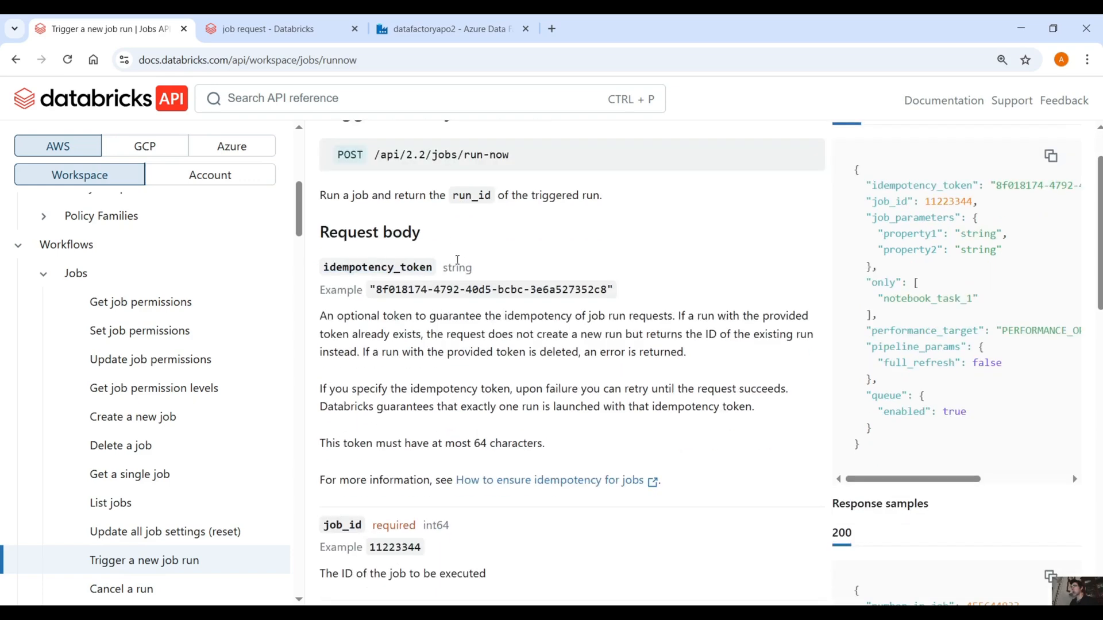
scroll(449, 367, "down", 3)
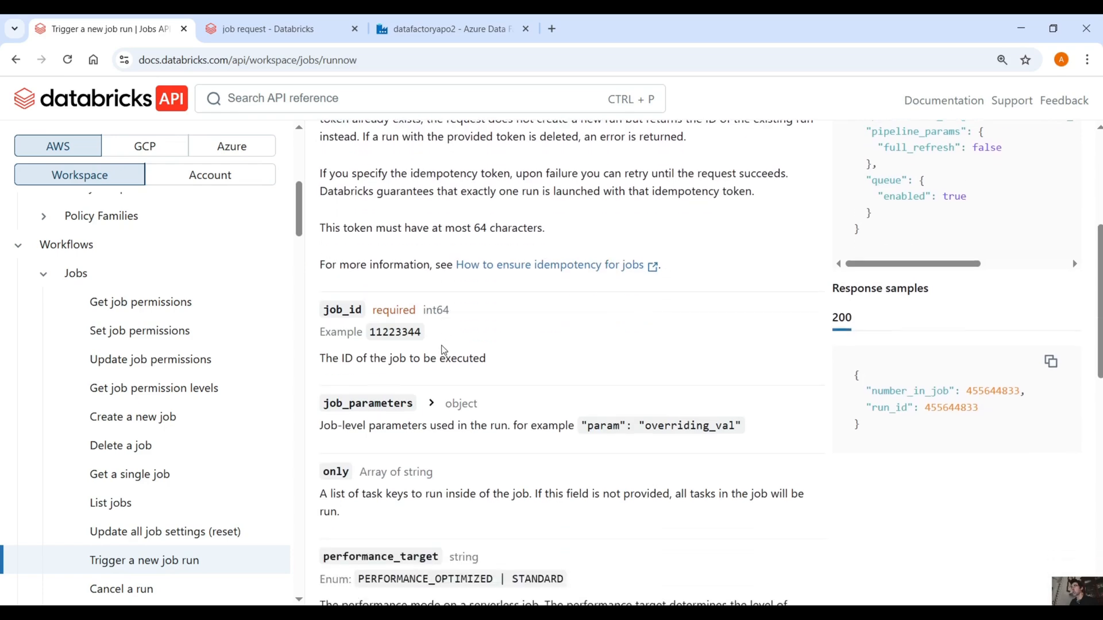
scroll(412, 353, "down", 1)
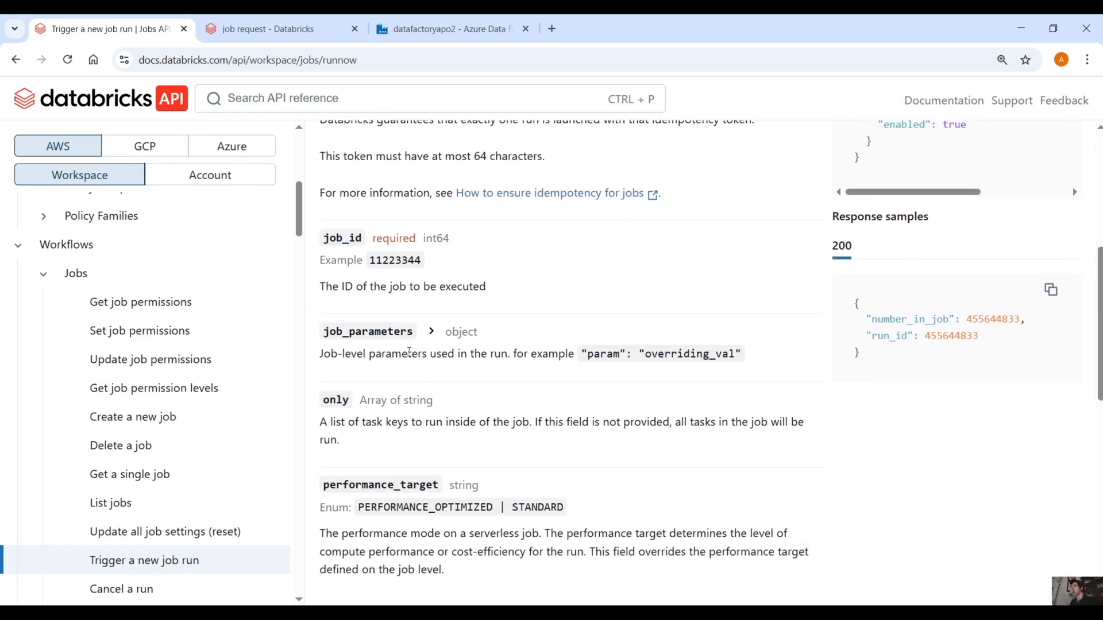
scroll(409, 351, "down", 2)
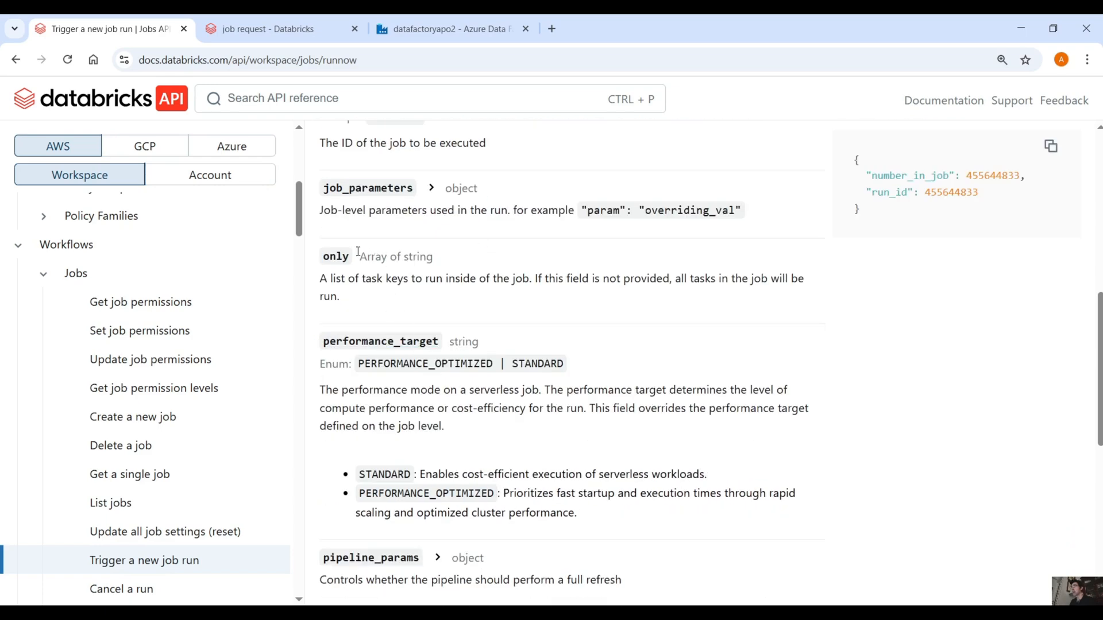
scroll(523, 381, "down", 2)
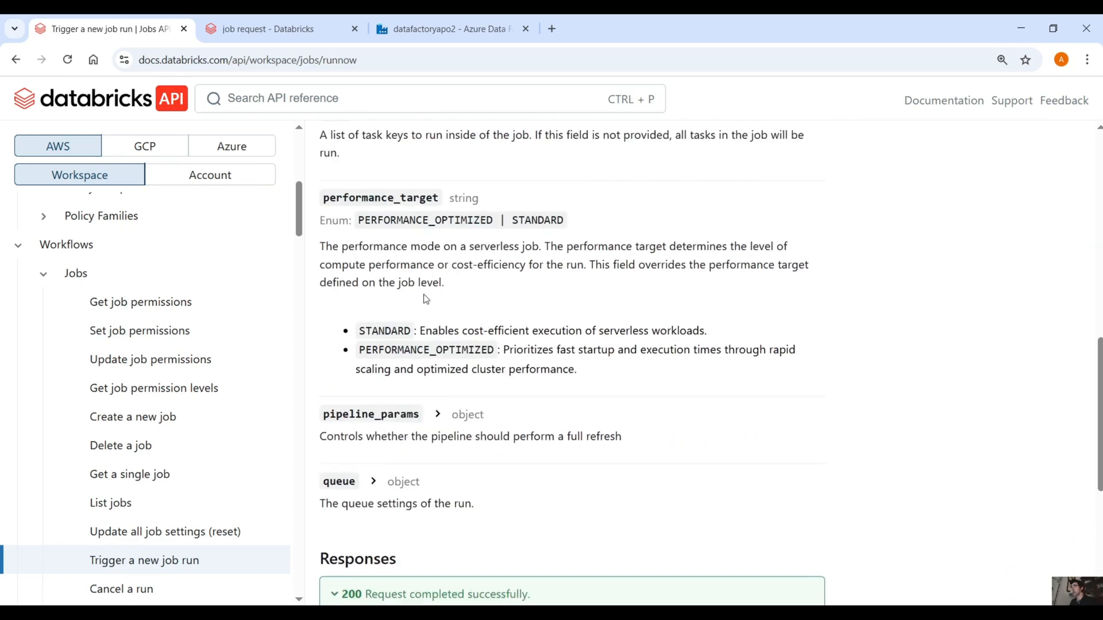
scroll(489, 307, "up", 4)
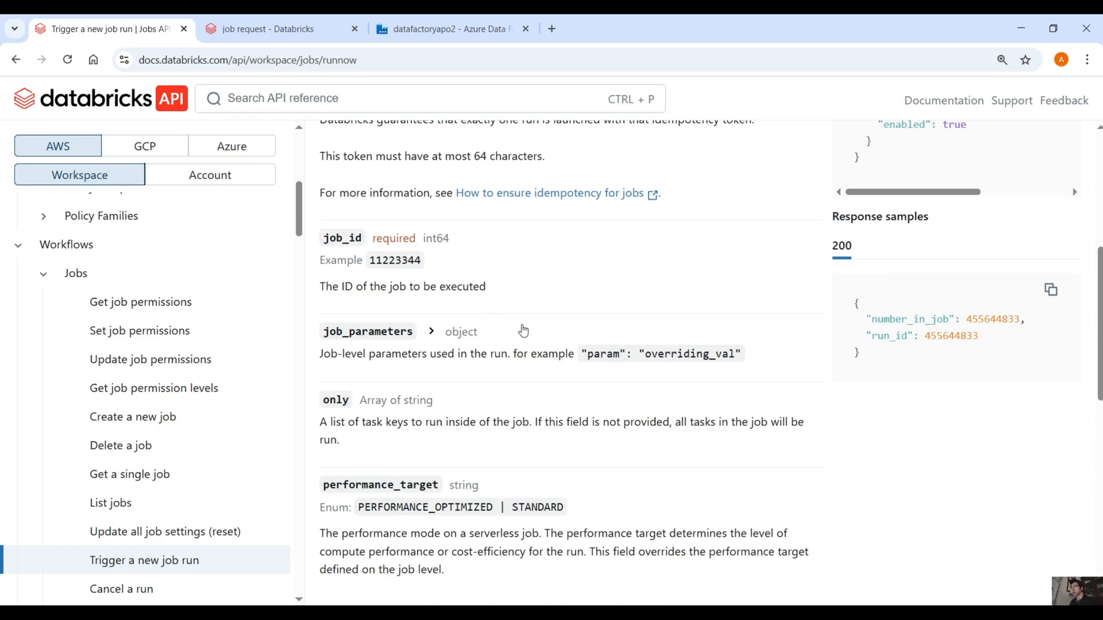
scroll(524, 331, "up", 5)
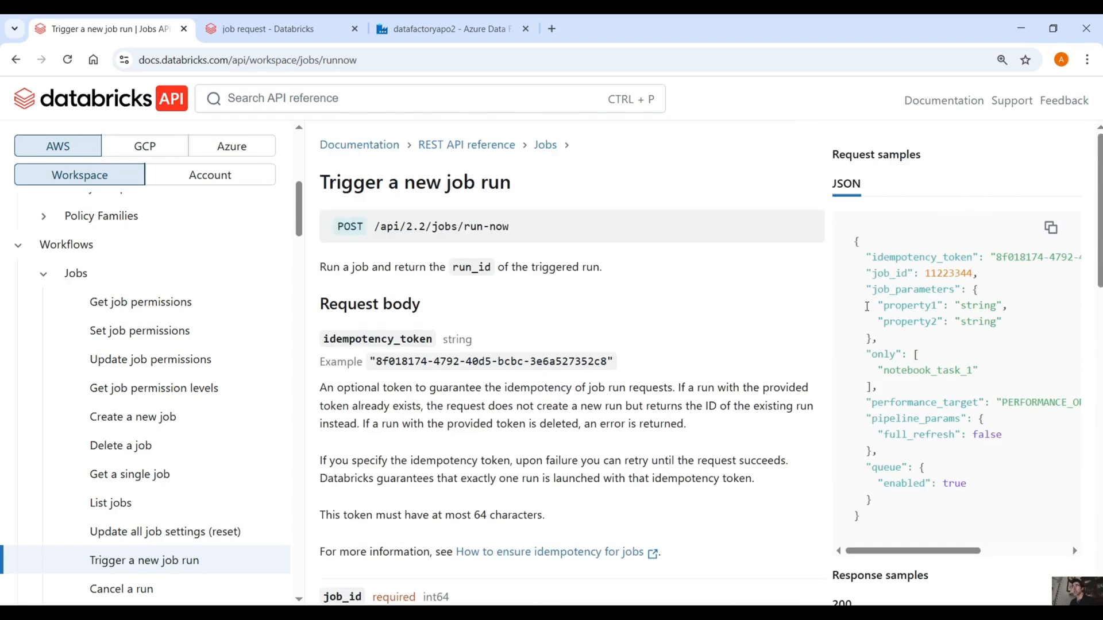
scroll(819, 325, "down", 3)
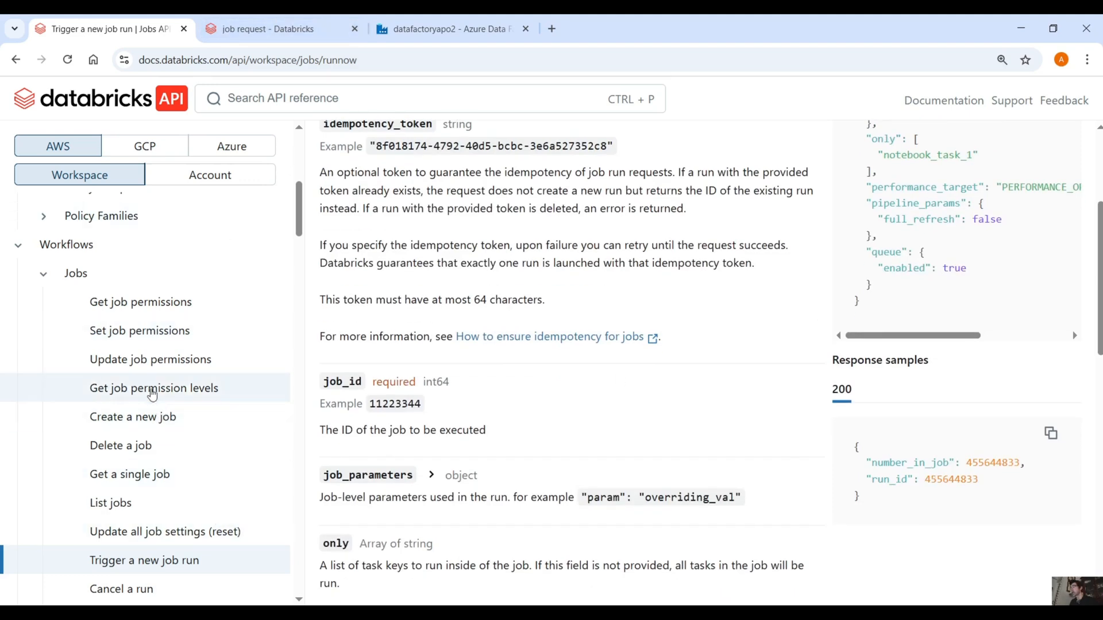
scroll(151, 393, "down", 1)
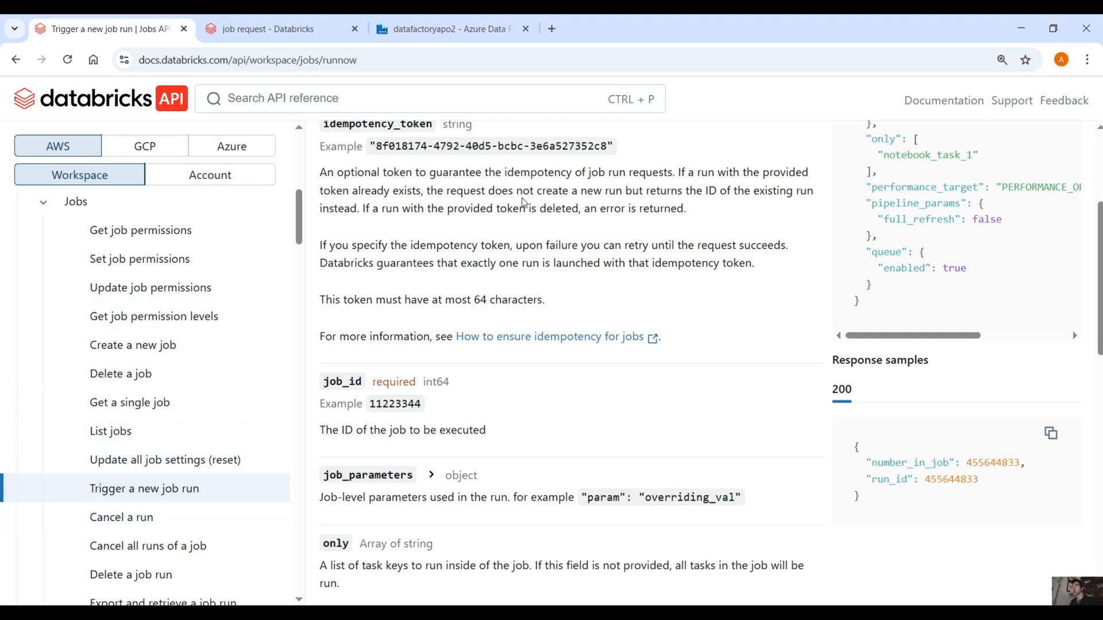
left_click(242, 20)
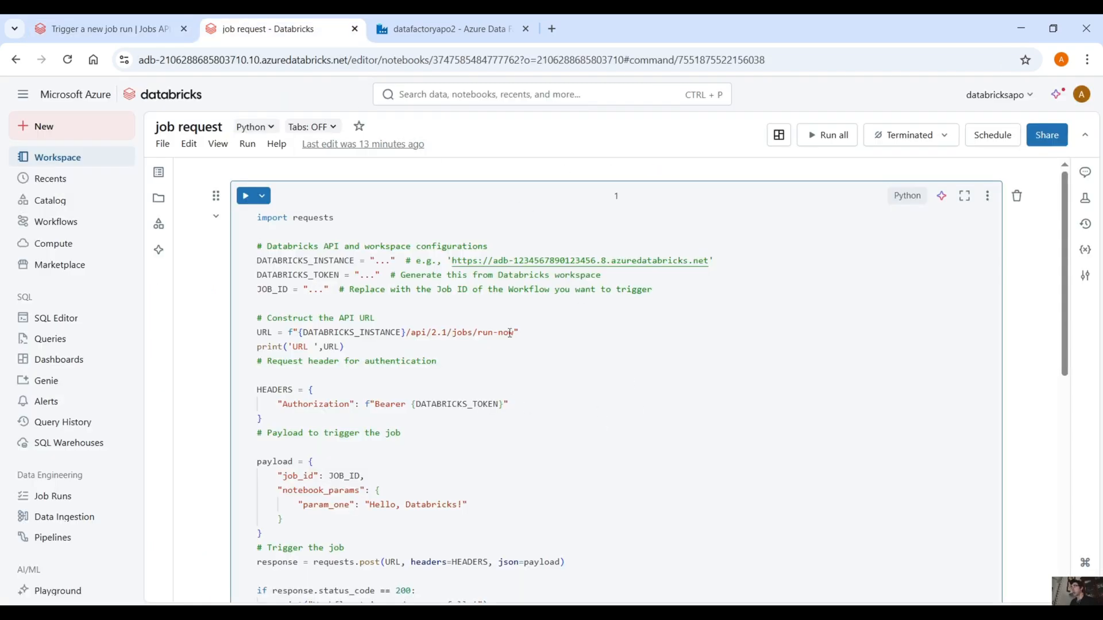
Step: Replace the JOB_ID placeholder in the notebook code with the copied job ID
left_click(326, 290)
key("BackSpace")
key("BackSpace")
key("BackSpace")
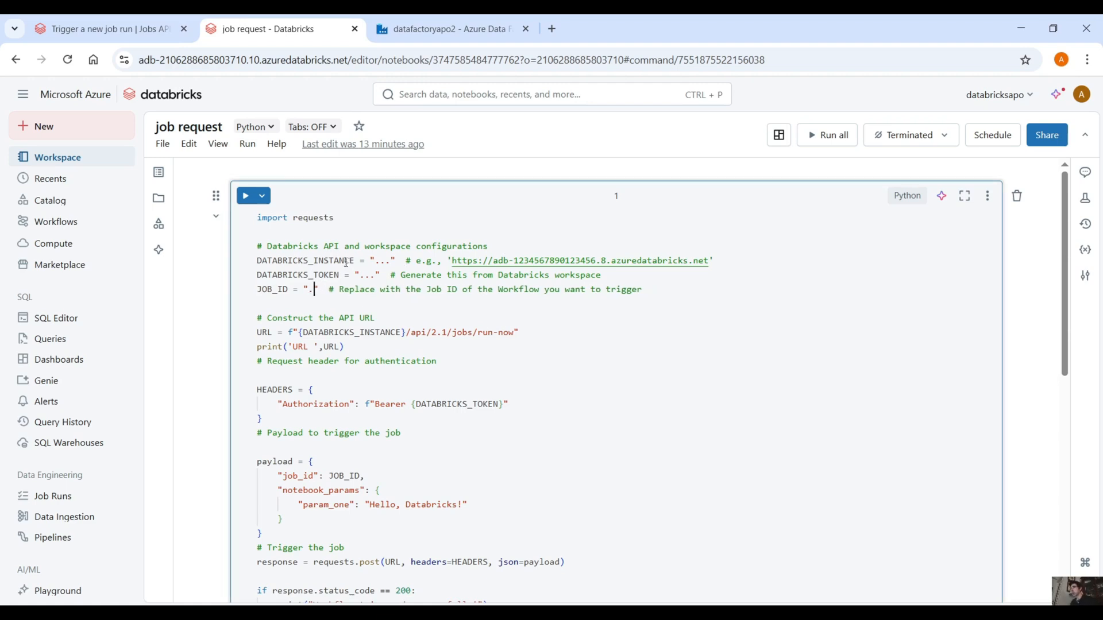
key("ctrl+v")
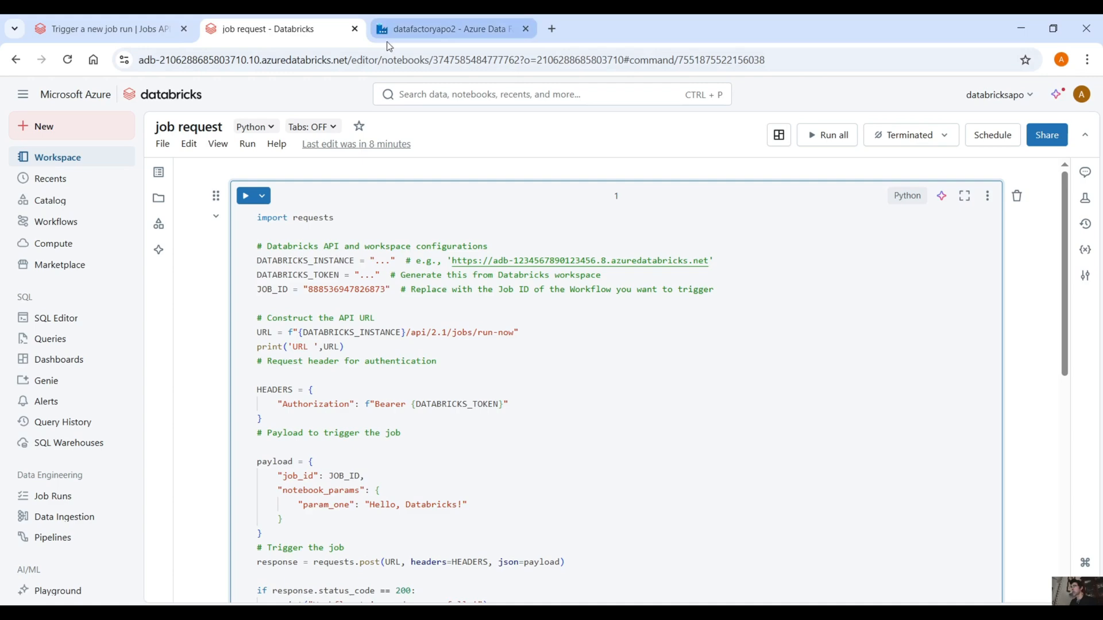
Step: Copy the workspace's base URL up to azuredatabricks.net/ and replace the DATABRICKS_INSTANCE placeholder with it
left_click_drag(347, 59, 122, 61)
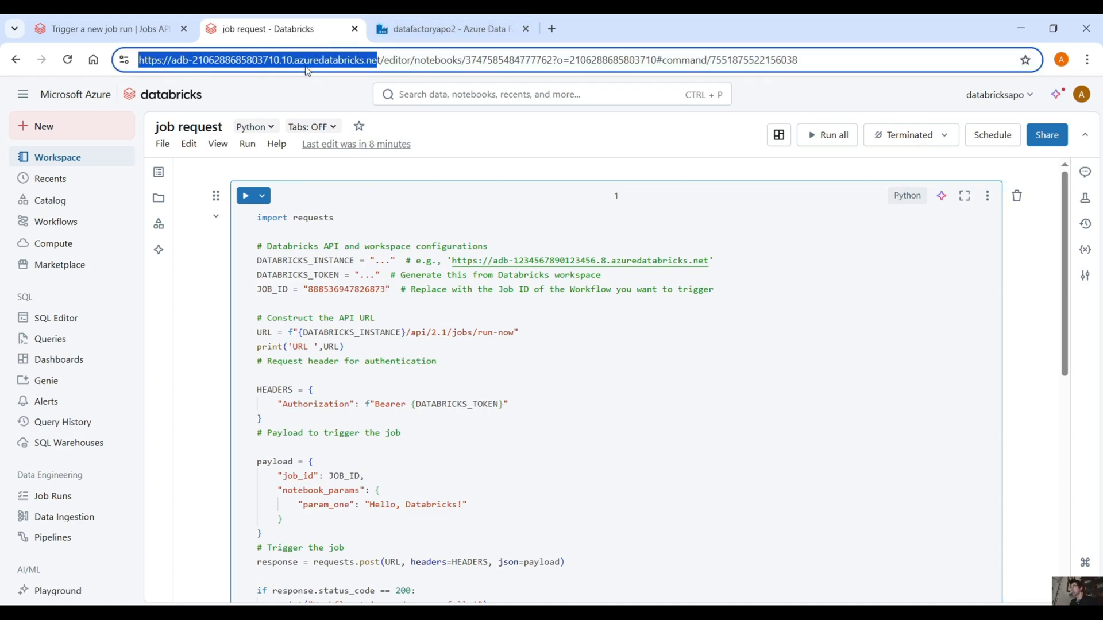
left_click(380, 61)
left_click_drag(381, 60, 135, 61)
left_click(393, 259)
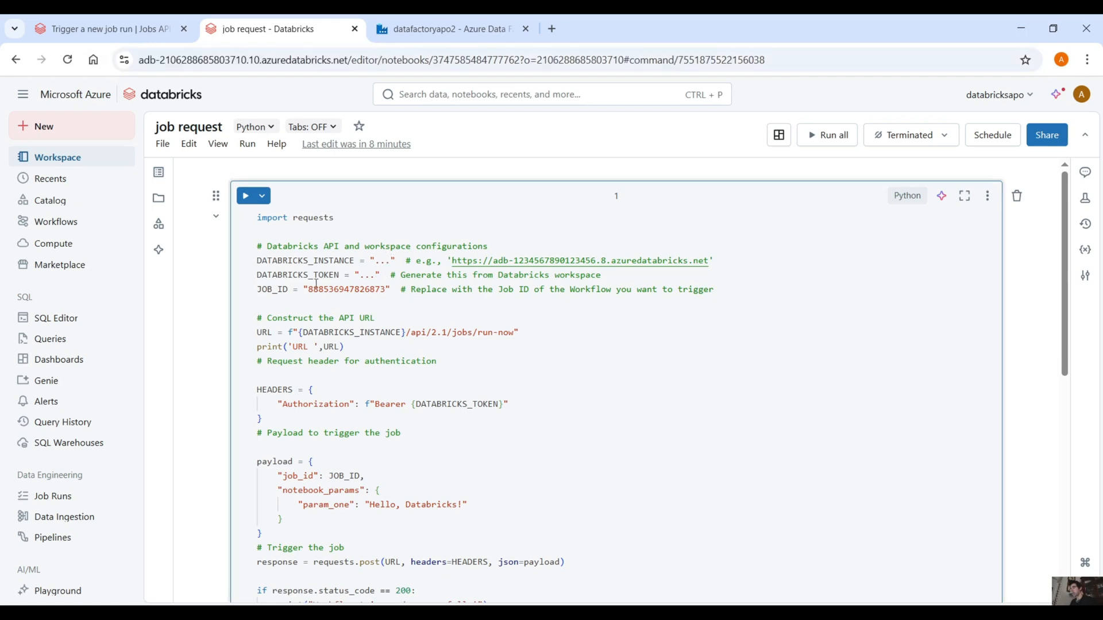
key("BackSpace")
key("BackSpace")
key("BackSpace")
key("ctrl+v")
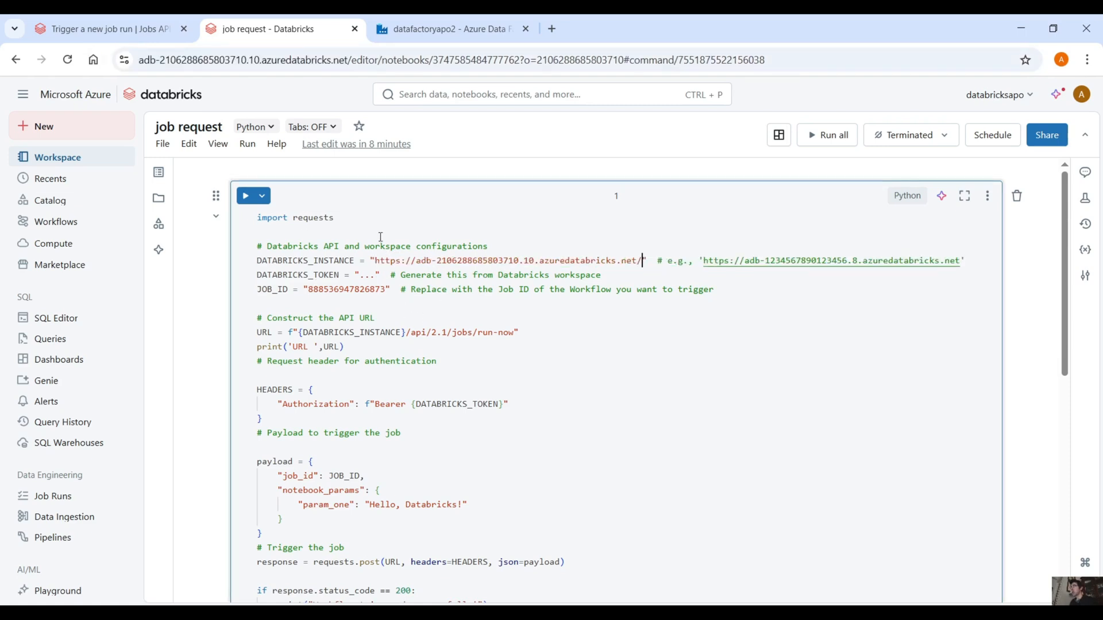
Step: Open the access token management page in the user's developer settings
left_click(1083, 96)
left_click(1049, 170)
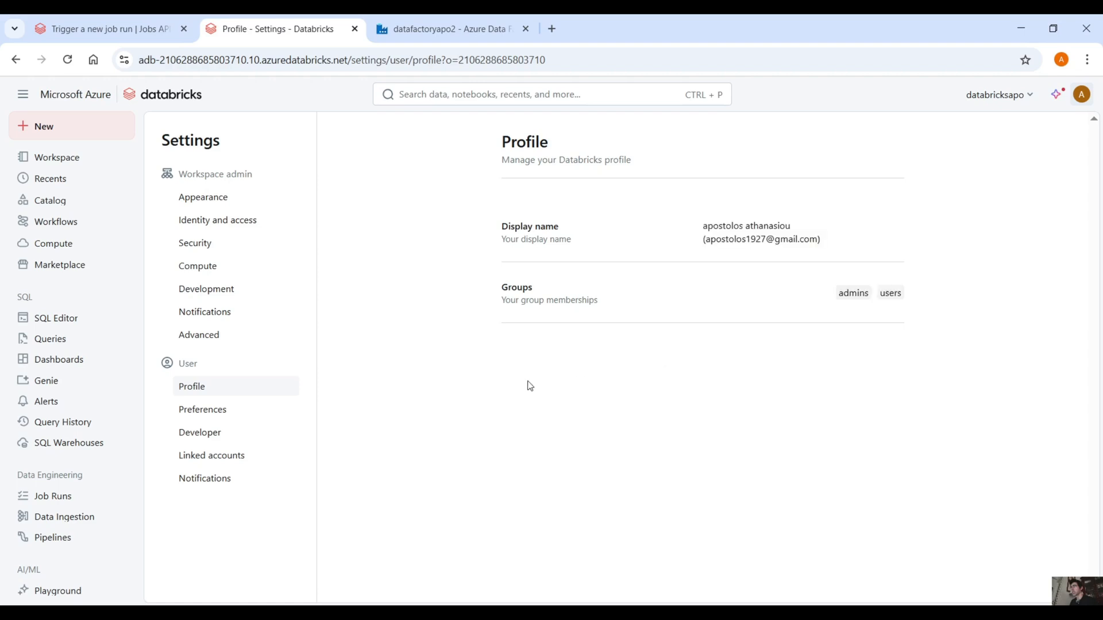
left_click(246, 432)
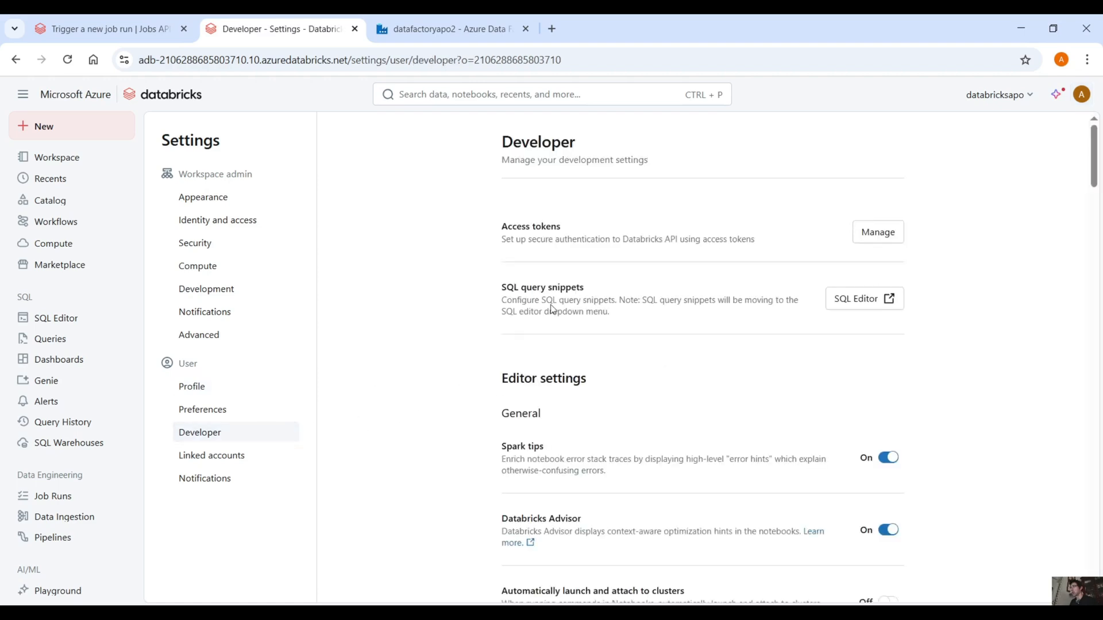
left_click(877, 232)
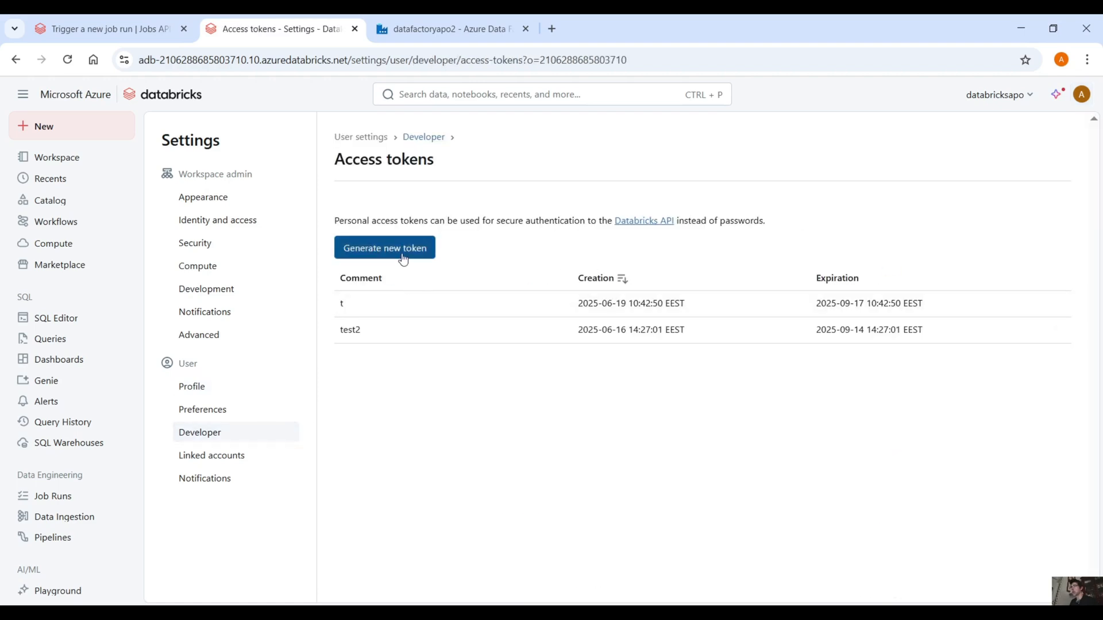
Step: Generate a new personal access token with the comment testa and copy the token
left_click(385, 248)
type("test")
left_click(502, 265)
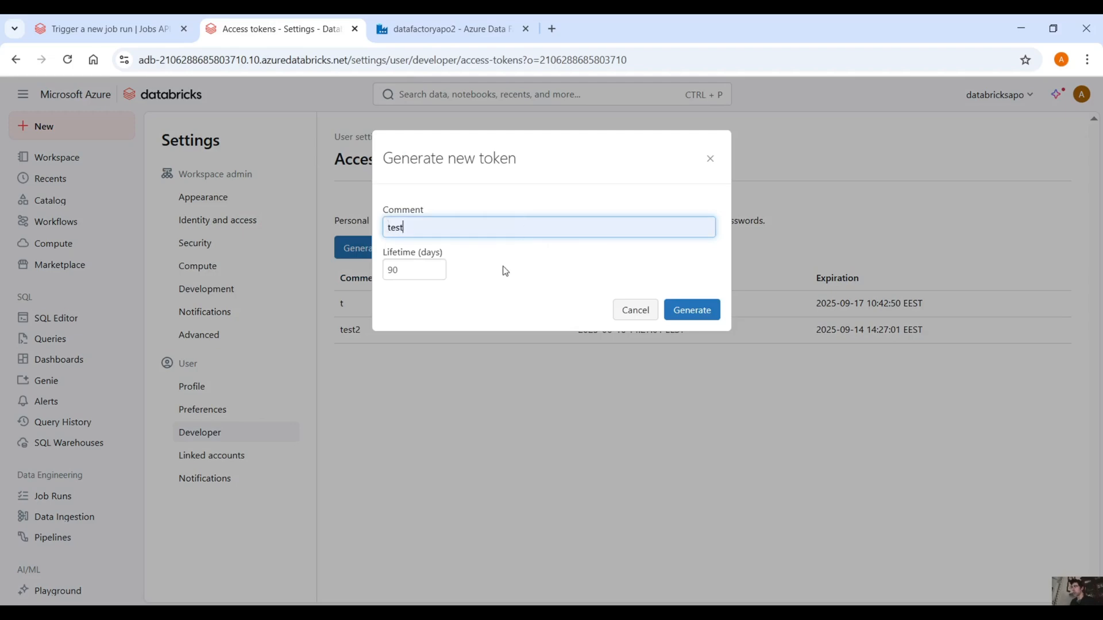
type("a")
left_click(692, 310)
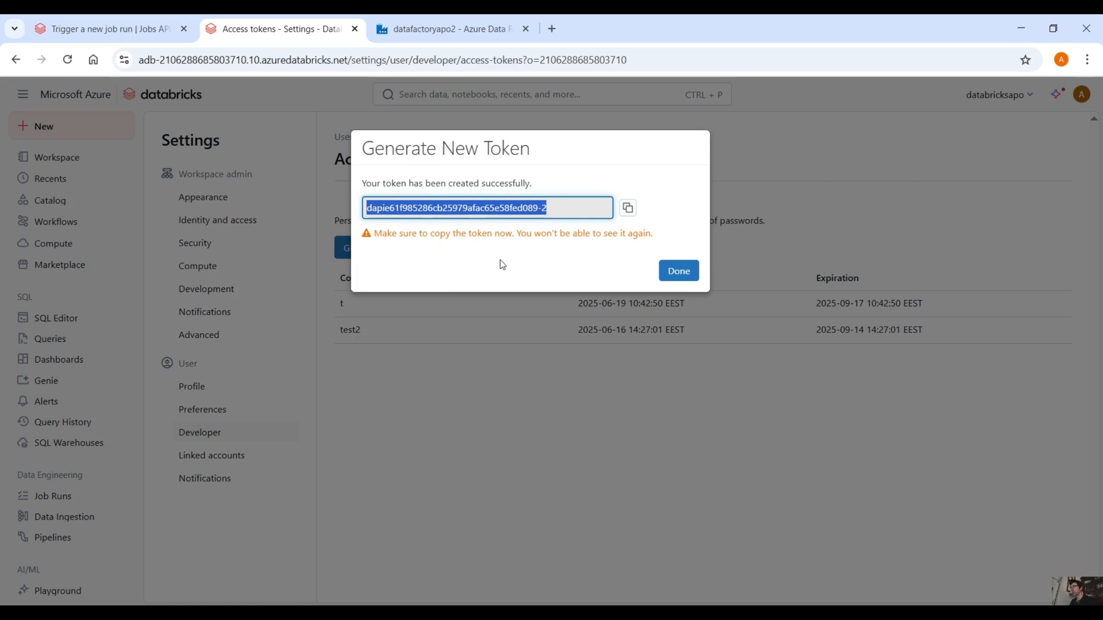
left_click(628, 208)
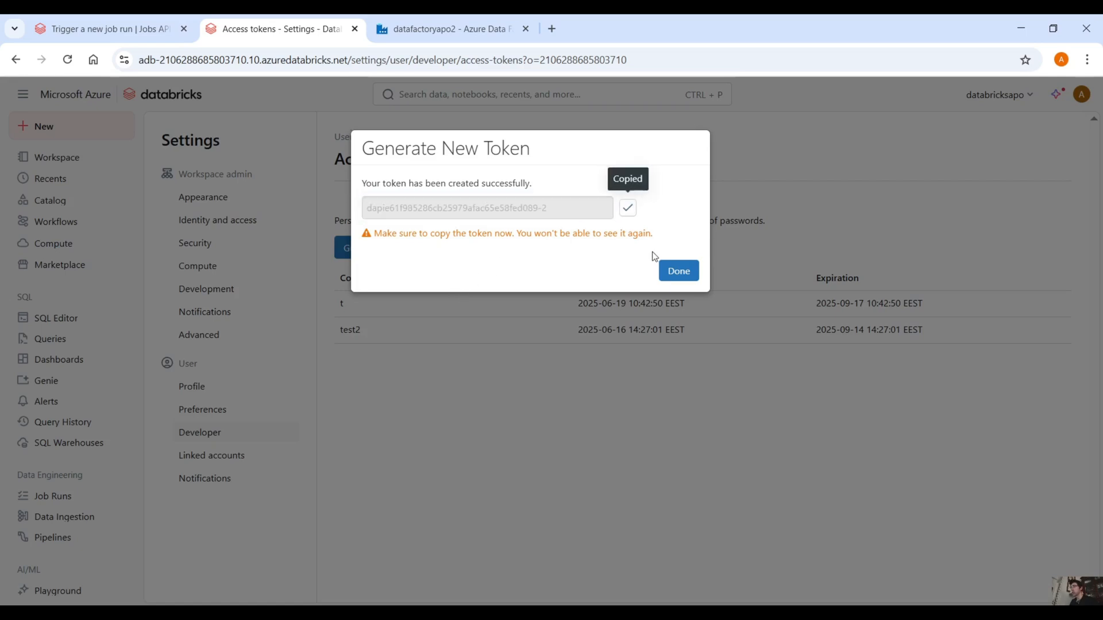
left_click(689, 271)
Step: Reopen the job request notebook and replace the DATABRICKS_TOKEN placeholder with the copied access token
left_click(90, 156)
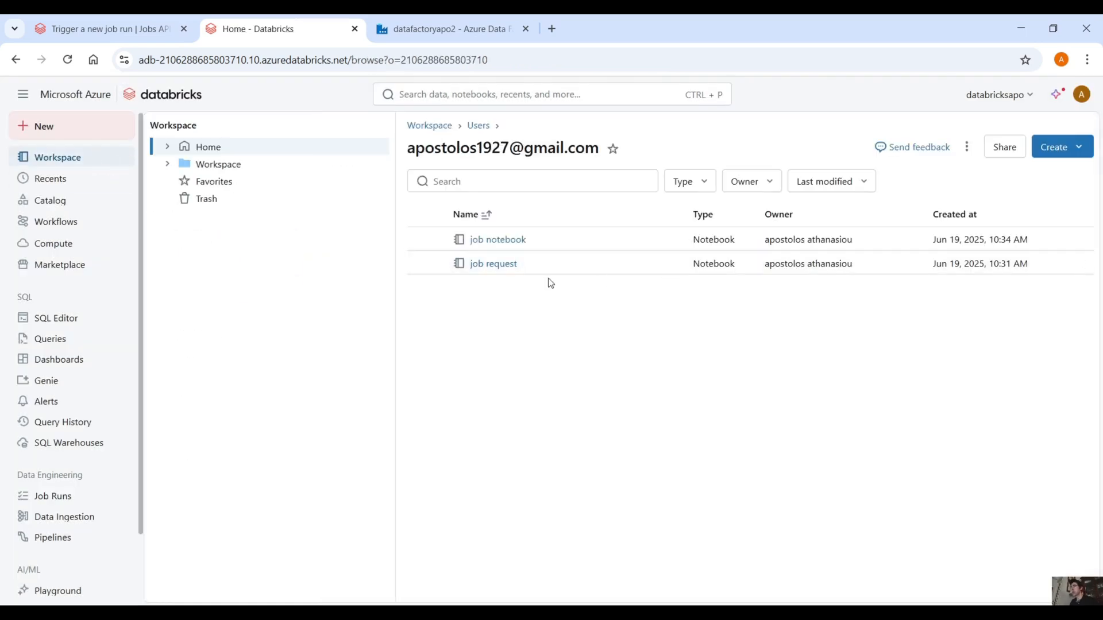
left_click(508, 264)
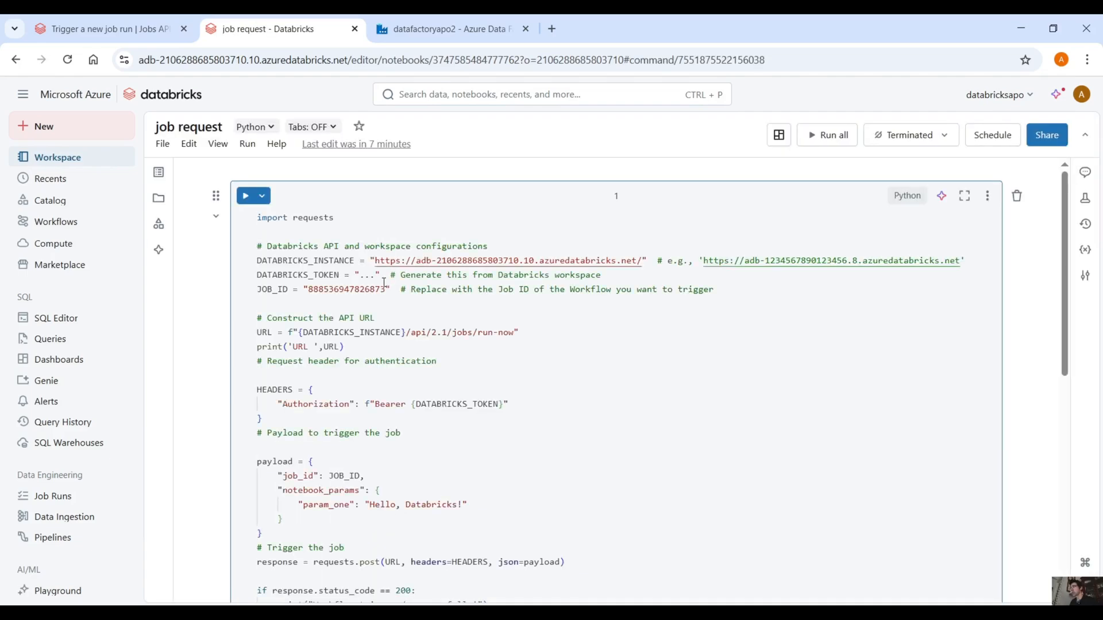
left_click(373, 271)
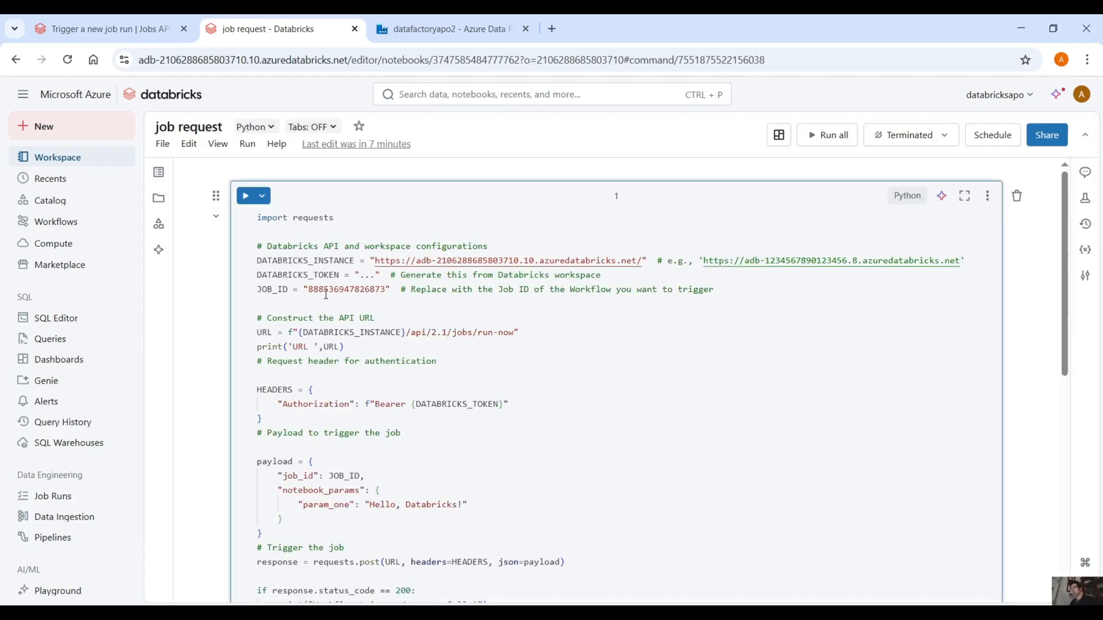
key("BackSpace")
key("BackSpace")
key("BackSpace")
key("ctrl+v")
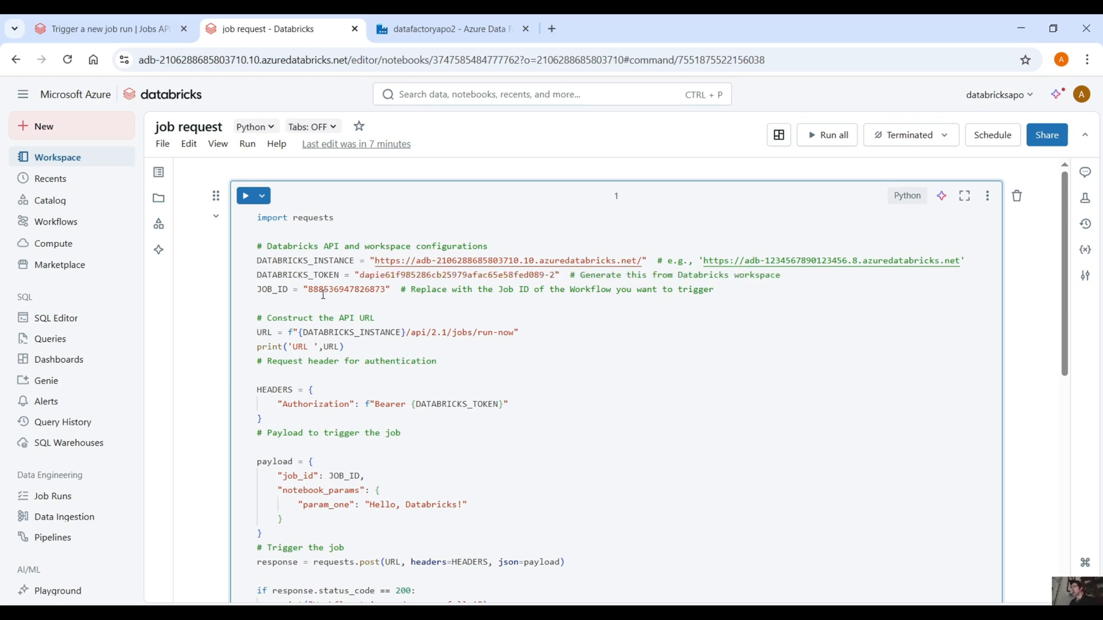
Step: Review the API URL construction and the Bearer token authorization header in the notebook code
scroll(324, 295, "down", 1)
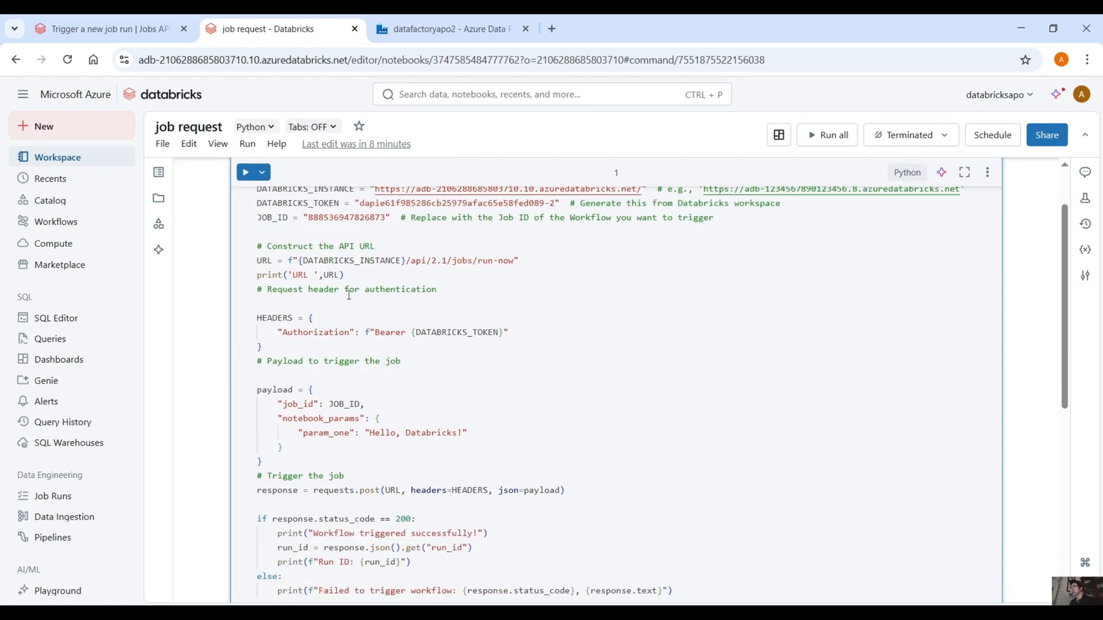
scroll(333, 293, "down", 1)
double_click(402, 261)
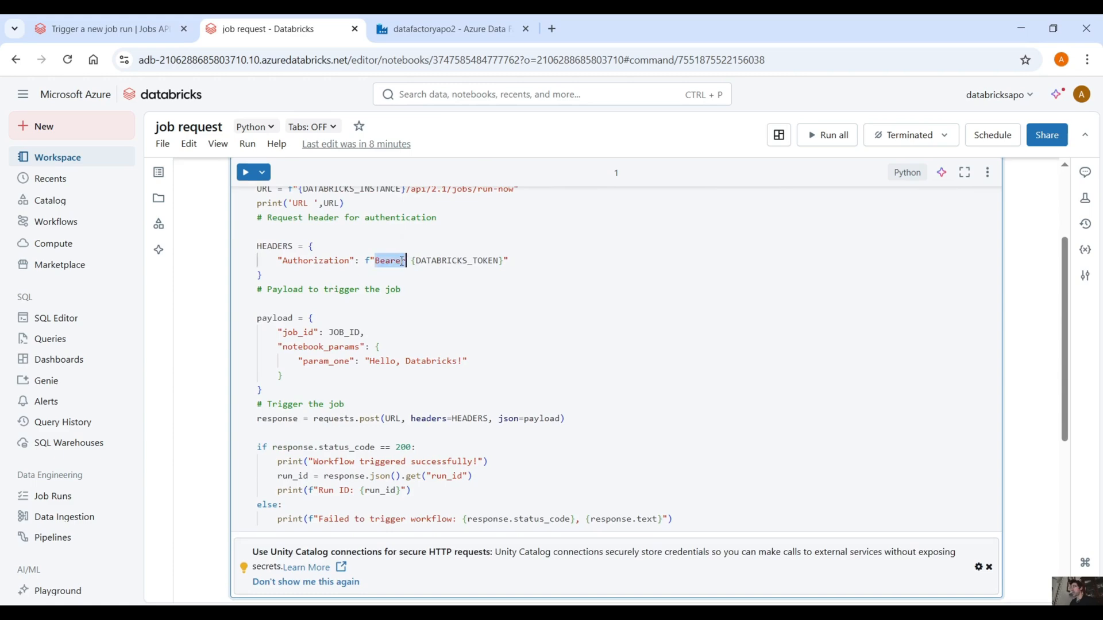
left_click(476, 262)
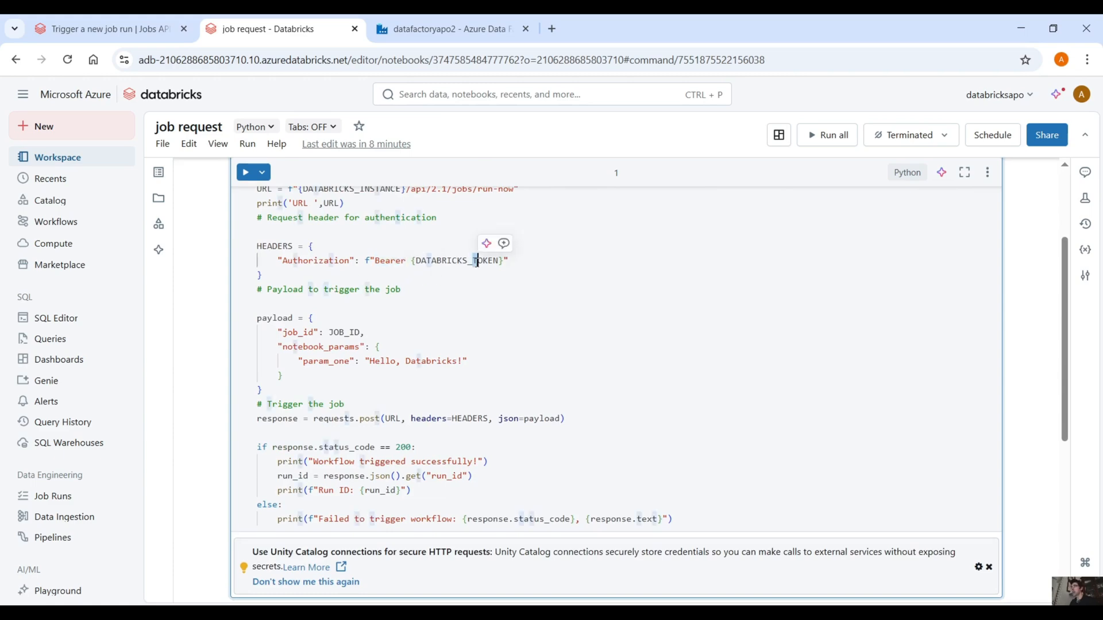
double_click(399, 262)
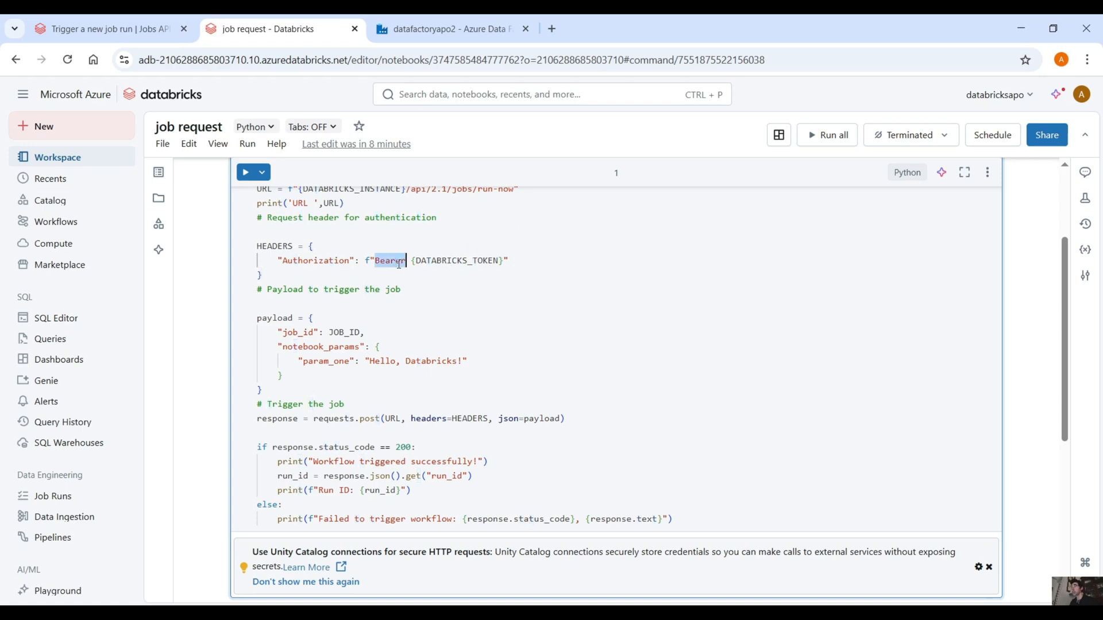
double_click(339, 262)
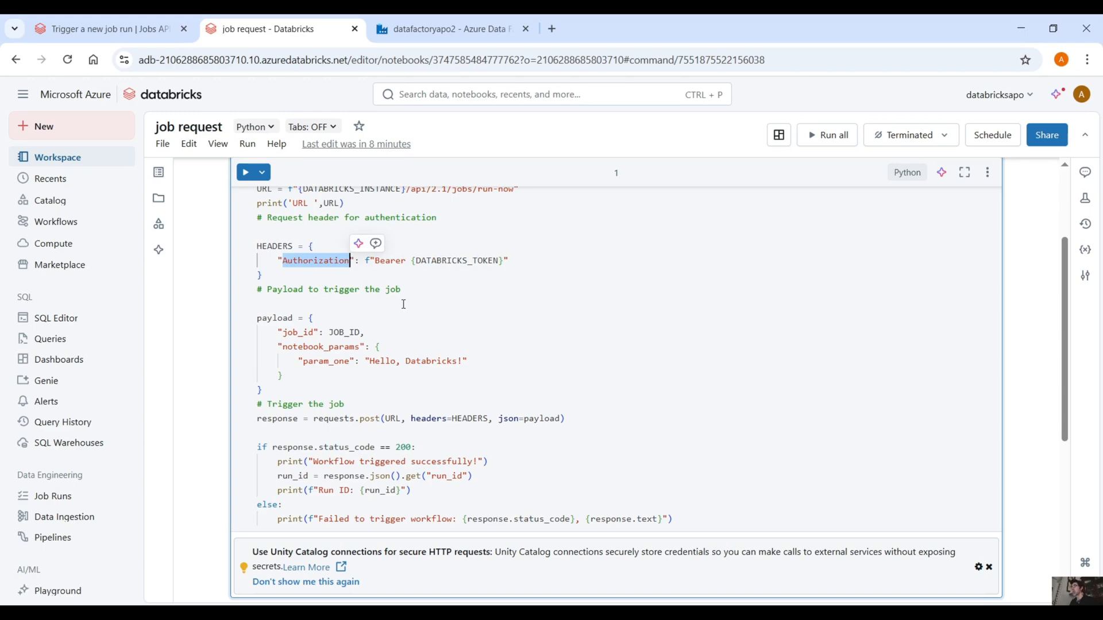
Step: Review the payload's job_id and notebook_params entries, the POST request and the response handling code
scroll(402, 305, "down", 2)
left_click(309, 246)
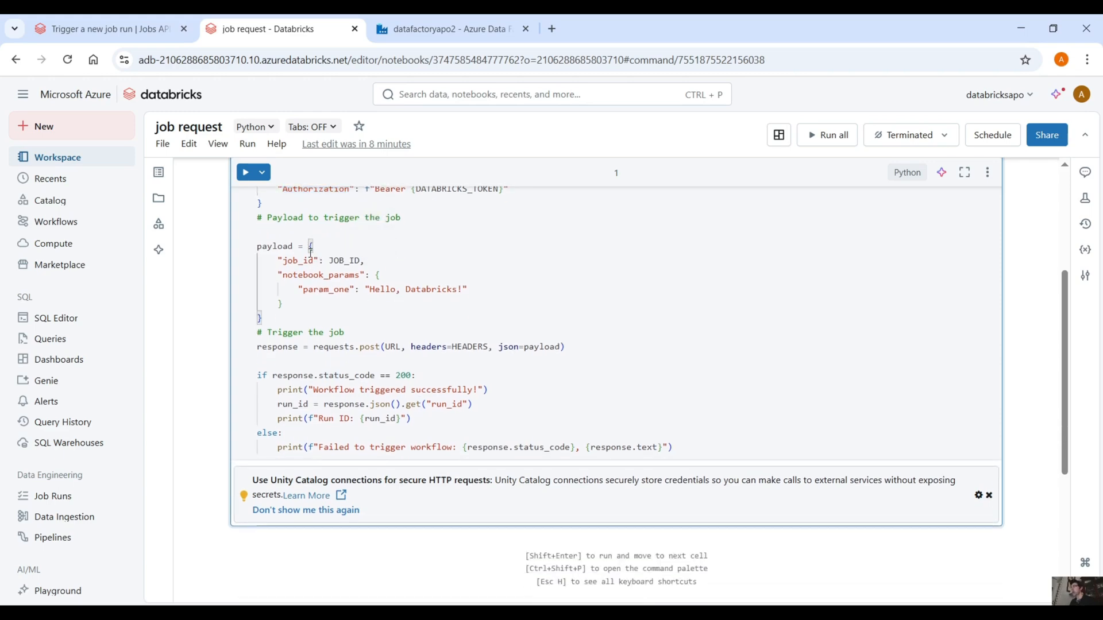
double_click(311, 259)
left_click(377, 265)
double_click(346, 261)
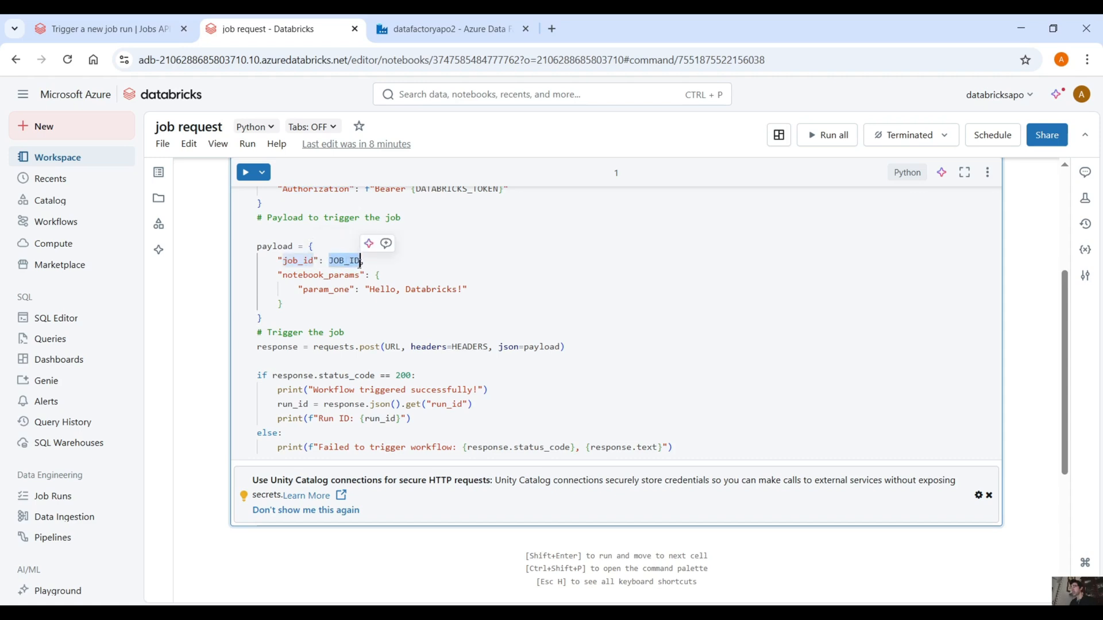
double_click(340, 288)
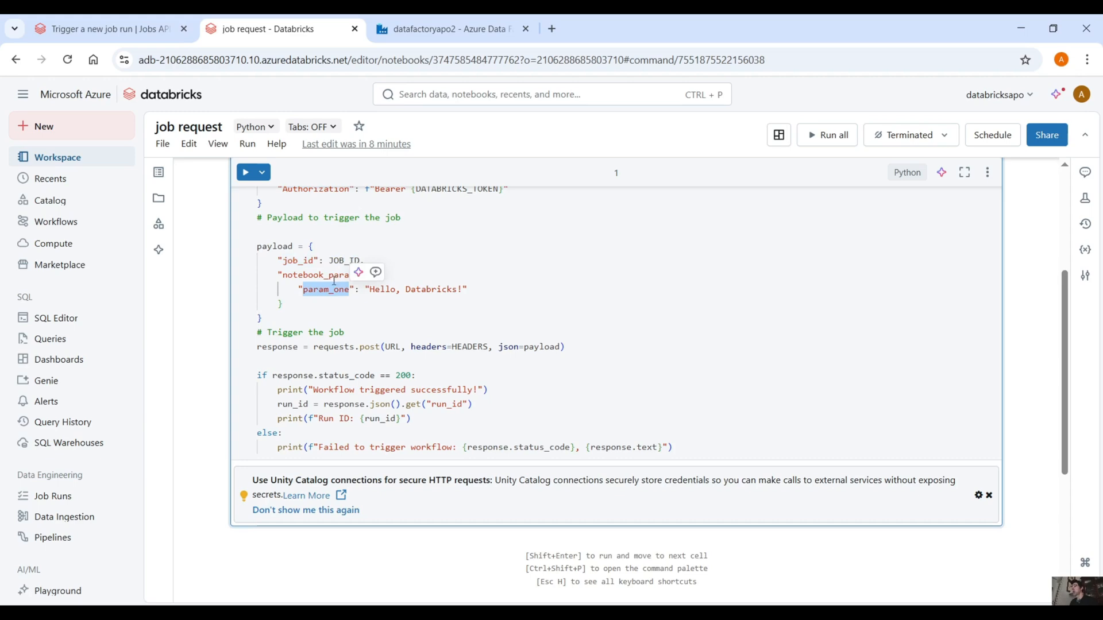
left_click(325, 275)
double_click(330, 287)
left_click_drag(475, 294, 294, 287)
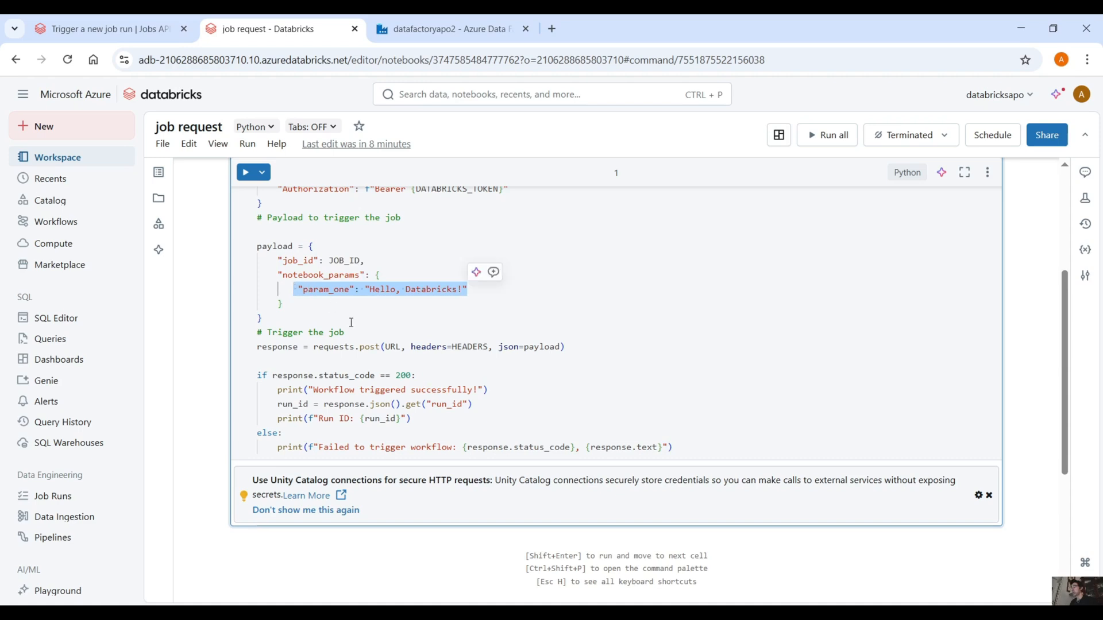
scroll(351, 323, "down", 1)
scroll(352, 323, "down", 2)
double_click(374, 274)
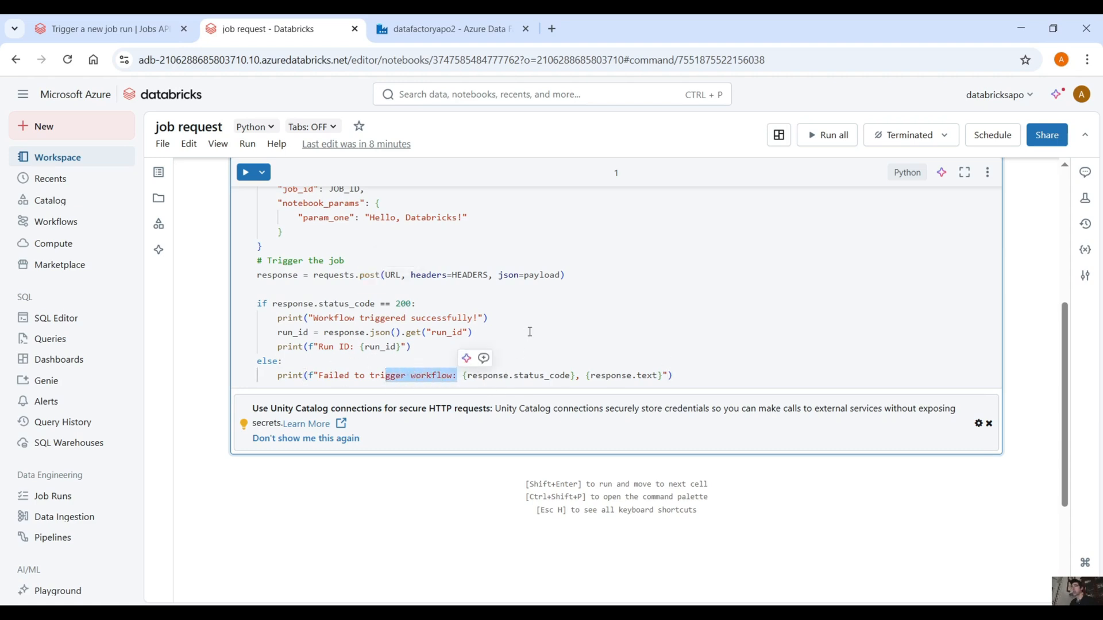
Step: Run the request cell, starting and attaching the terminated cluster, and check the cell's printed output
scroll(530, 332, "up", 5)
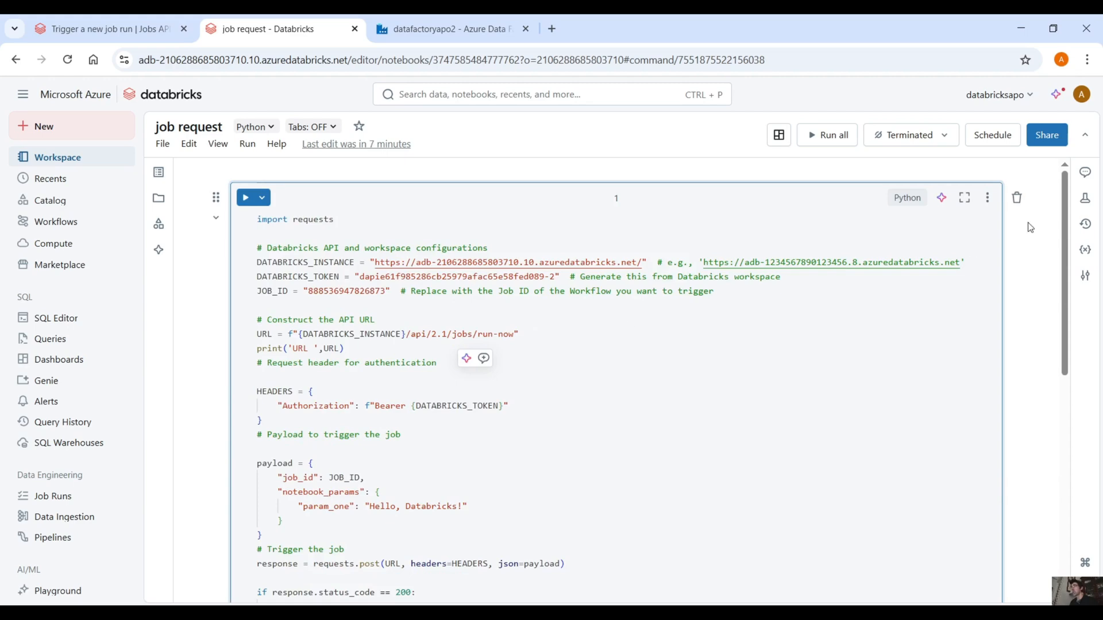
left_click(248, 201)
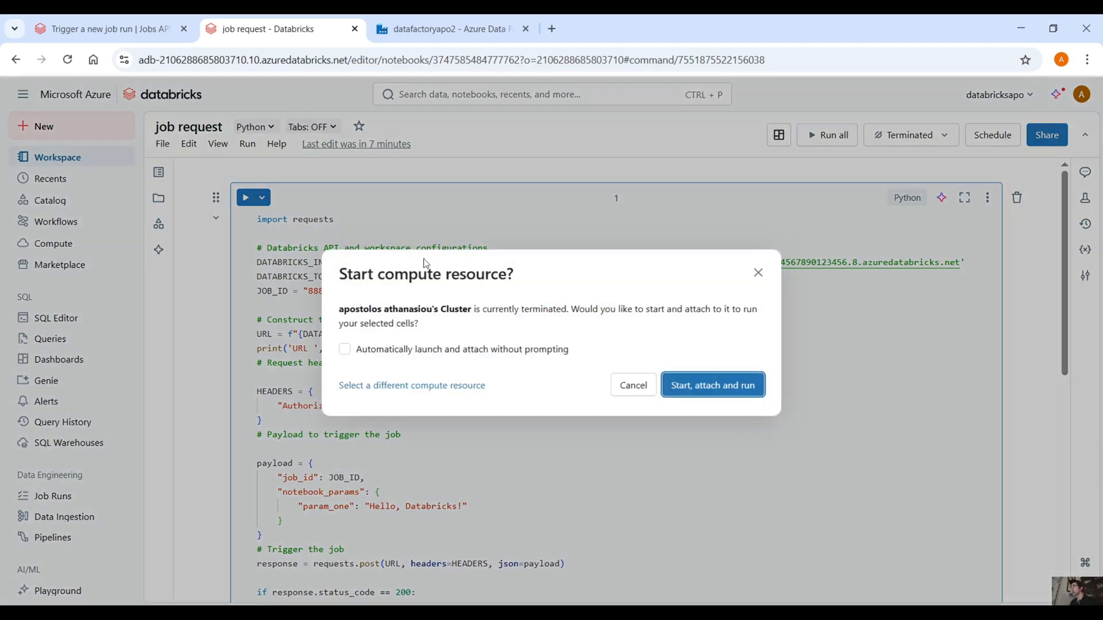
left_click(715, 382)
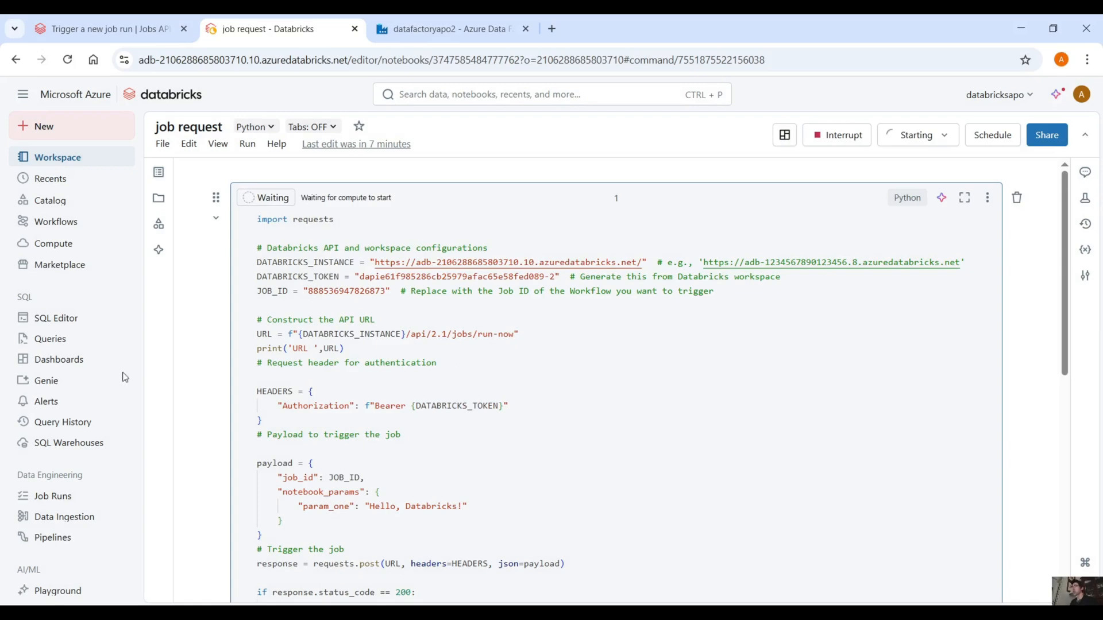
scroll(227, 343, "down", 1)
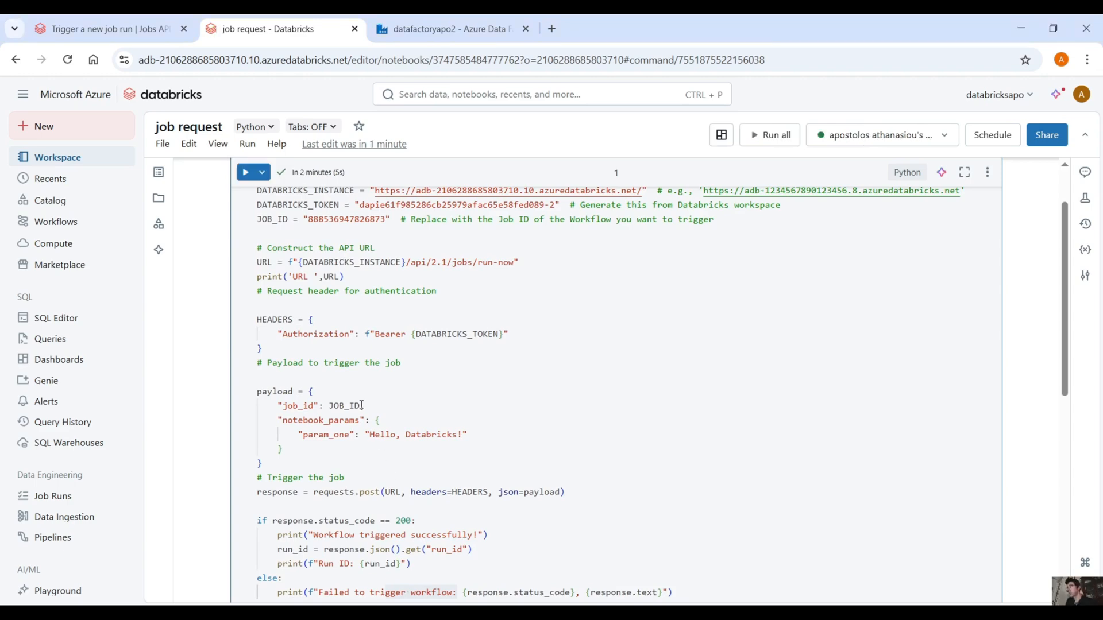
scroll(348, 487, "down", 5)
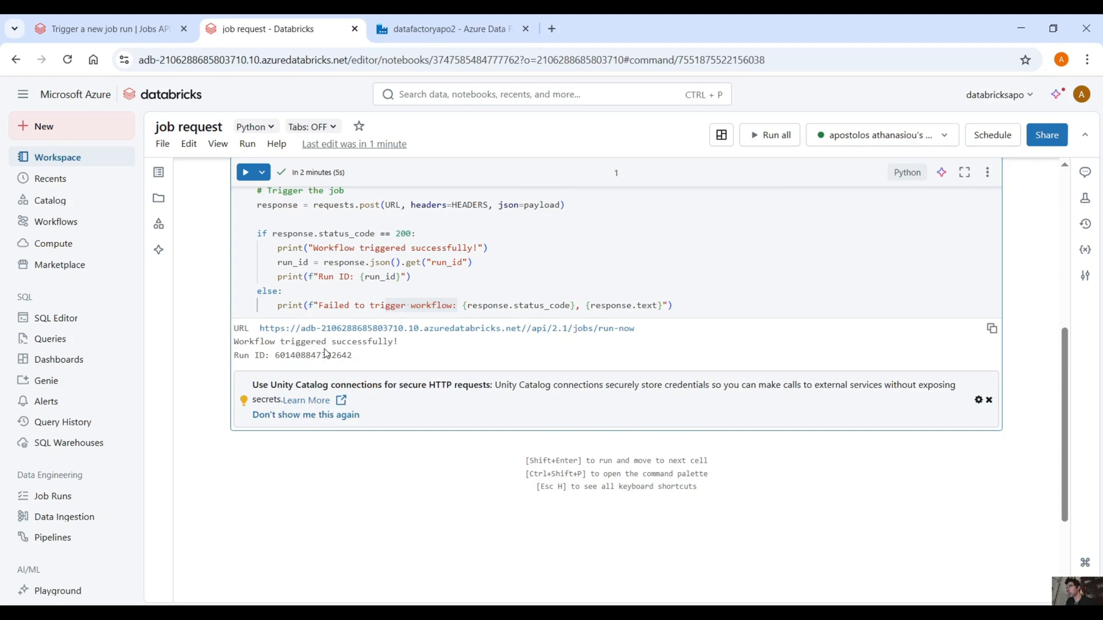
Step: Open the latest run of the test job from Workflows and examine the notebook output for the received param_one value
left_click(78, 224)
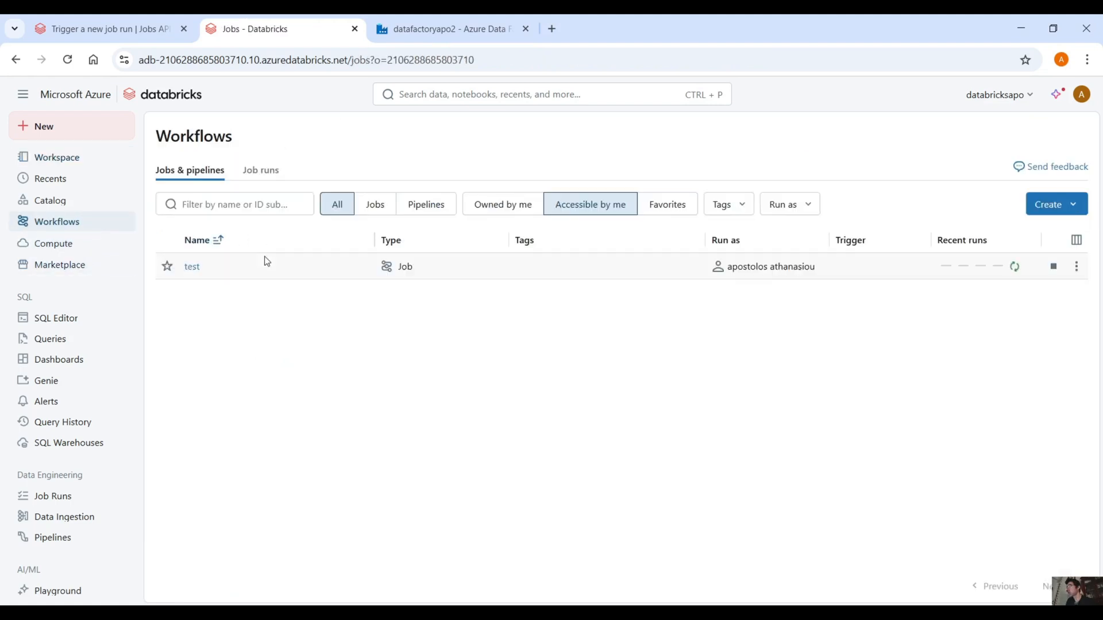
left_click(1013, 268)
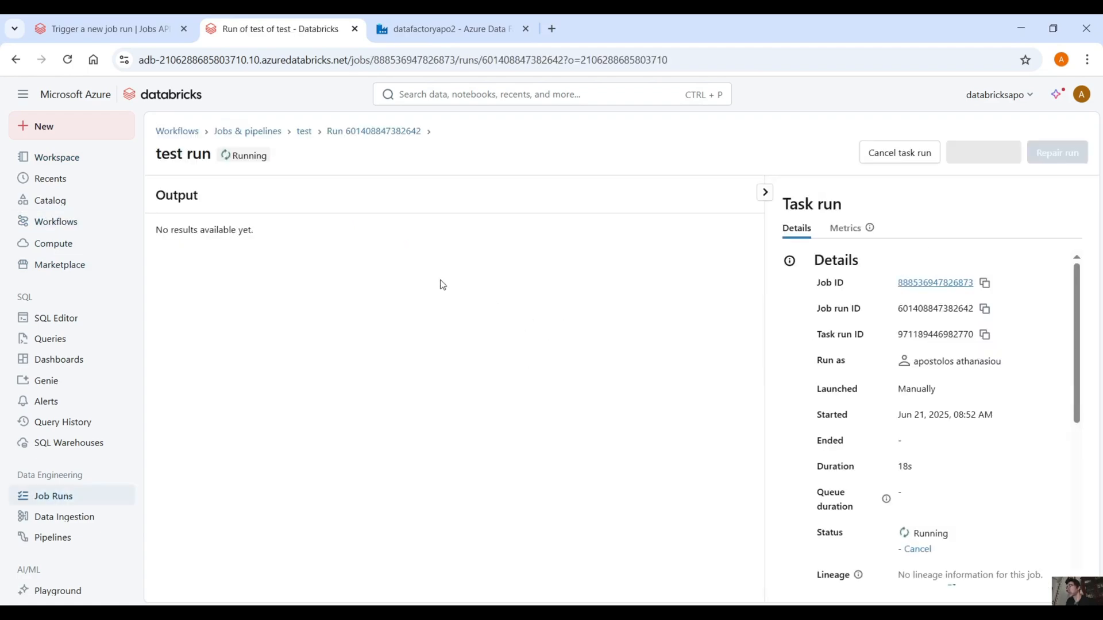
scroll(520, 321, "down", 3)
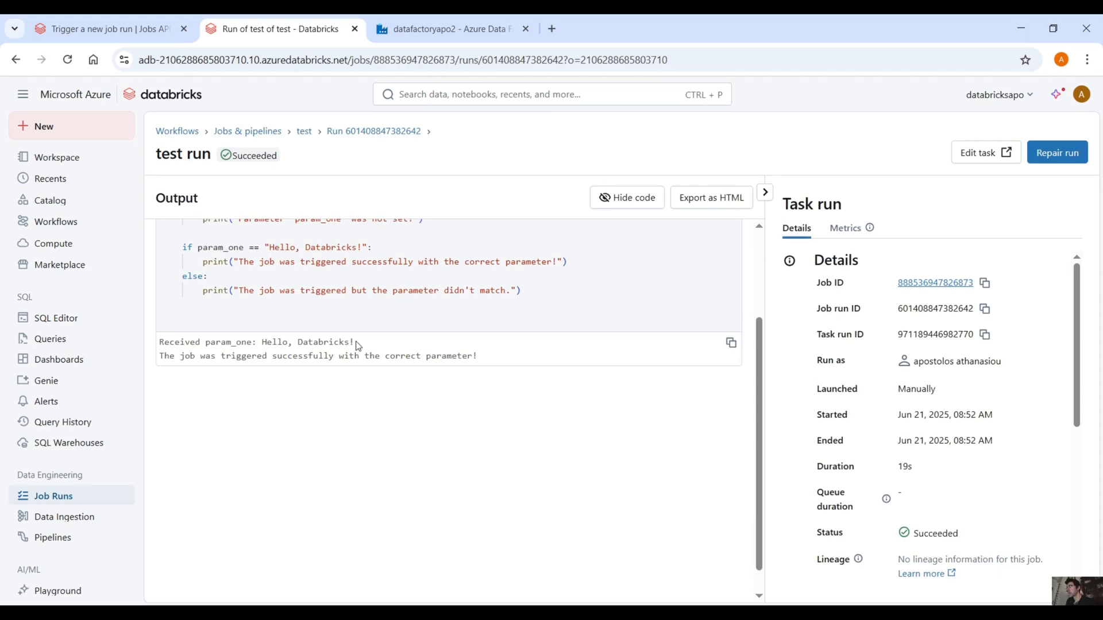
triple_click(239, 343)
left_click_drag(247, 356, 517, 357)
scroll(448, 408, "up", 3)
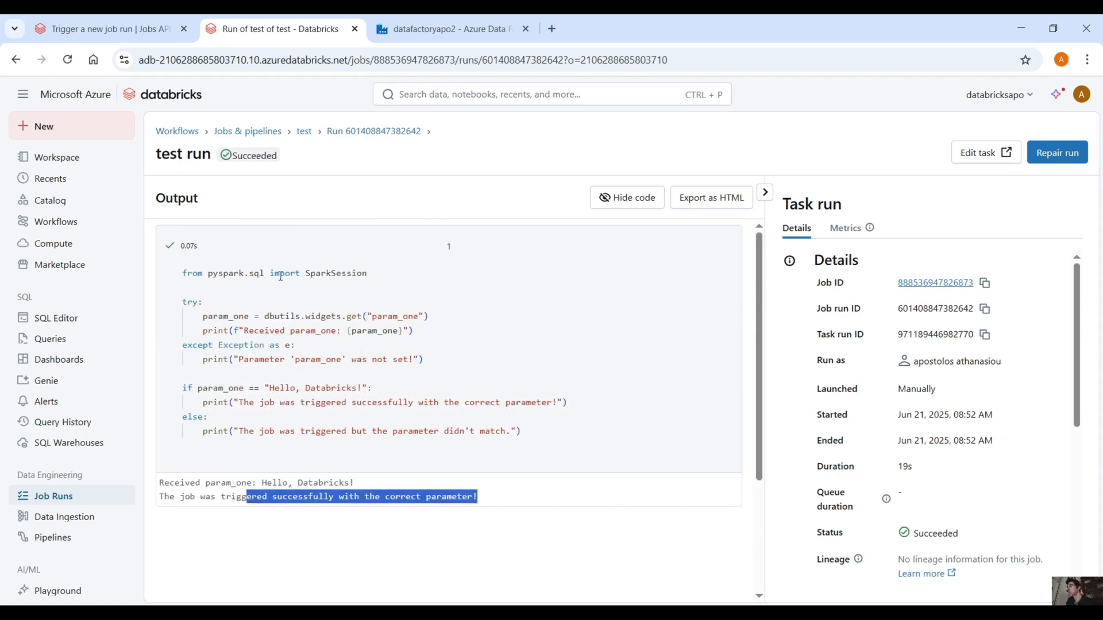
Step: Open the job request notebook and copy the full jobs/run-now URL printed in its cell output
left_click(101, 161)
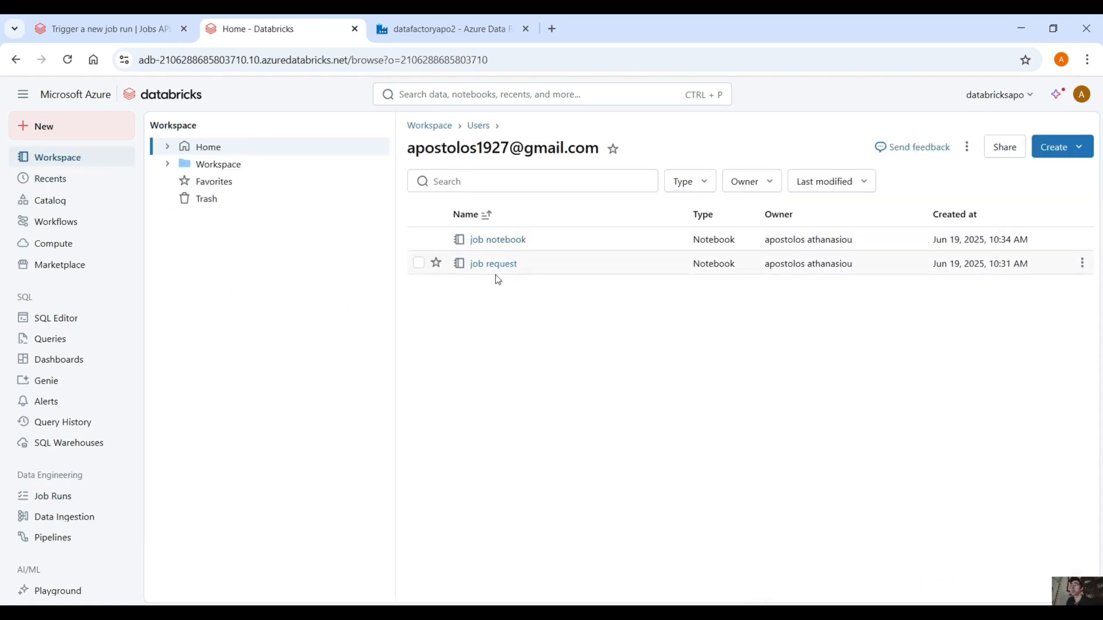
left_click(494, 264)
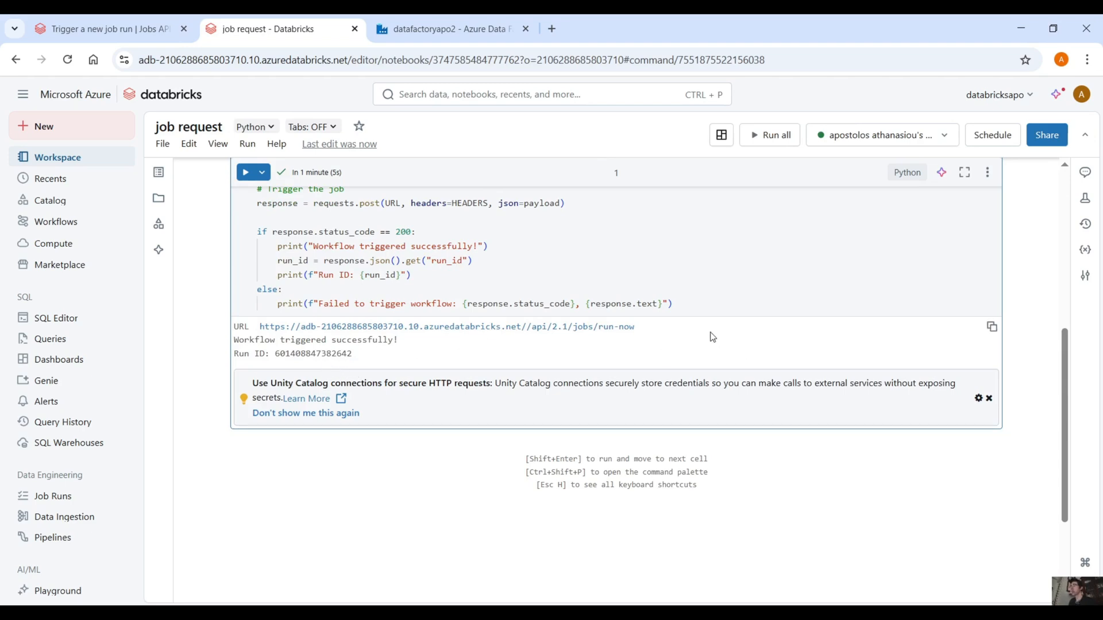
left_click_drag(708, 329, 259, 327)
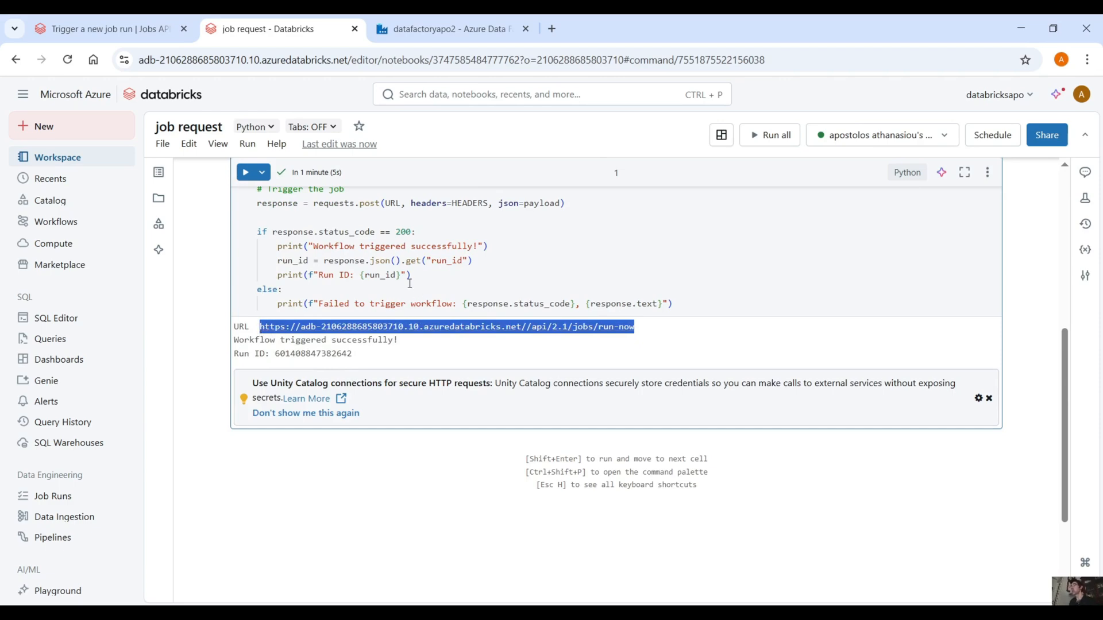
Step: Switch to Azure Data Factory, create a new pipeline in the authoring view and add a Web activity to its canvas
left_click(443, 29)
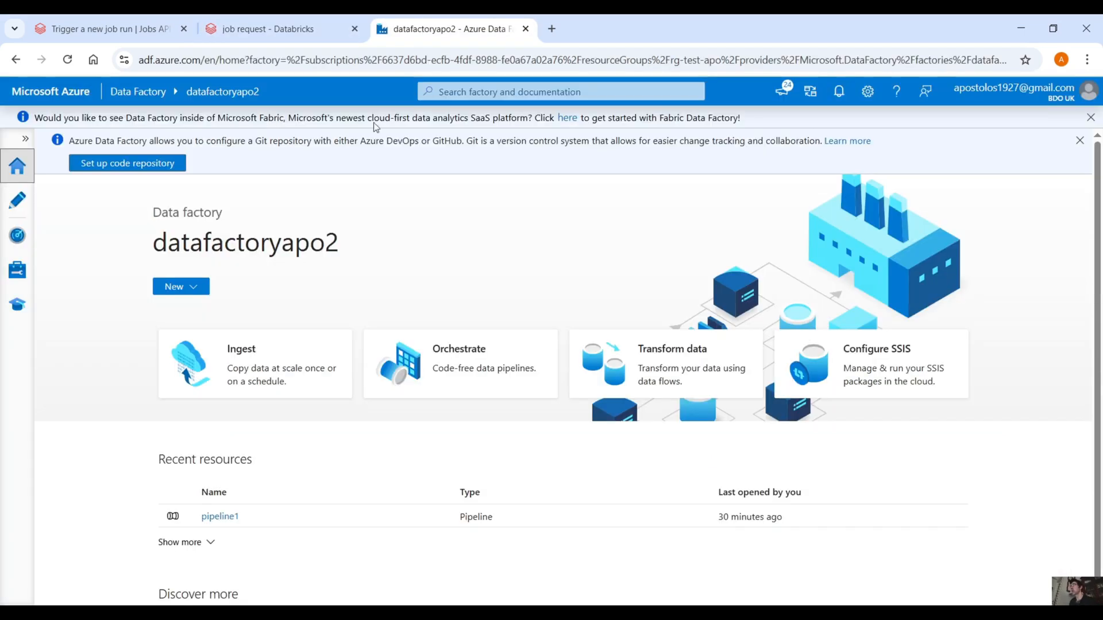
left_click(17, 201)
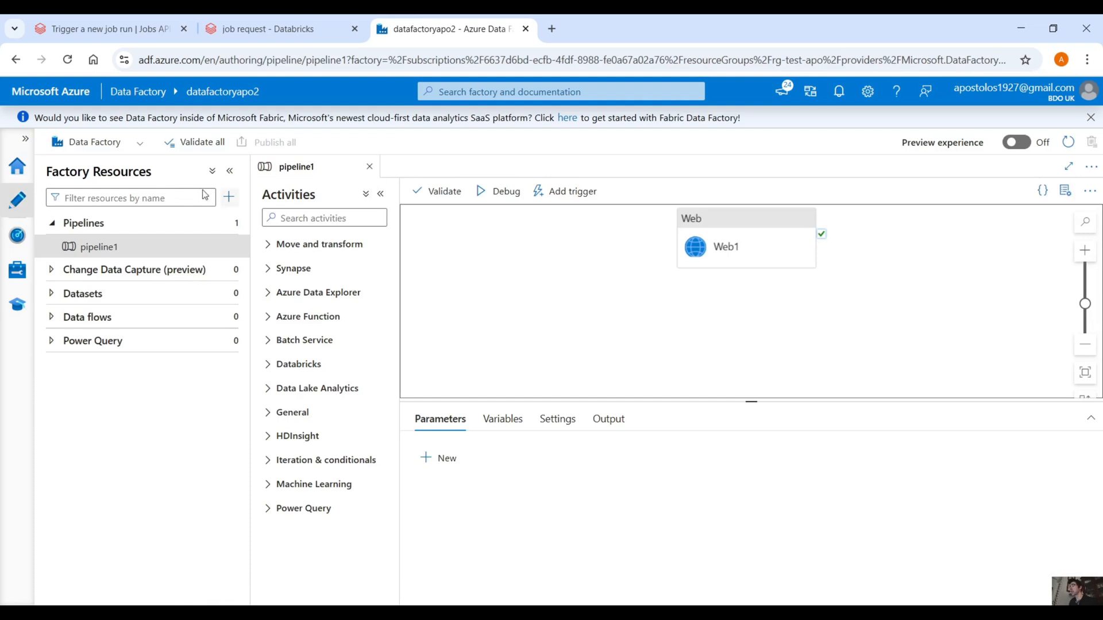
left_click(229, 197)
mouse_move(282, 227)
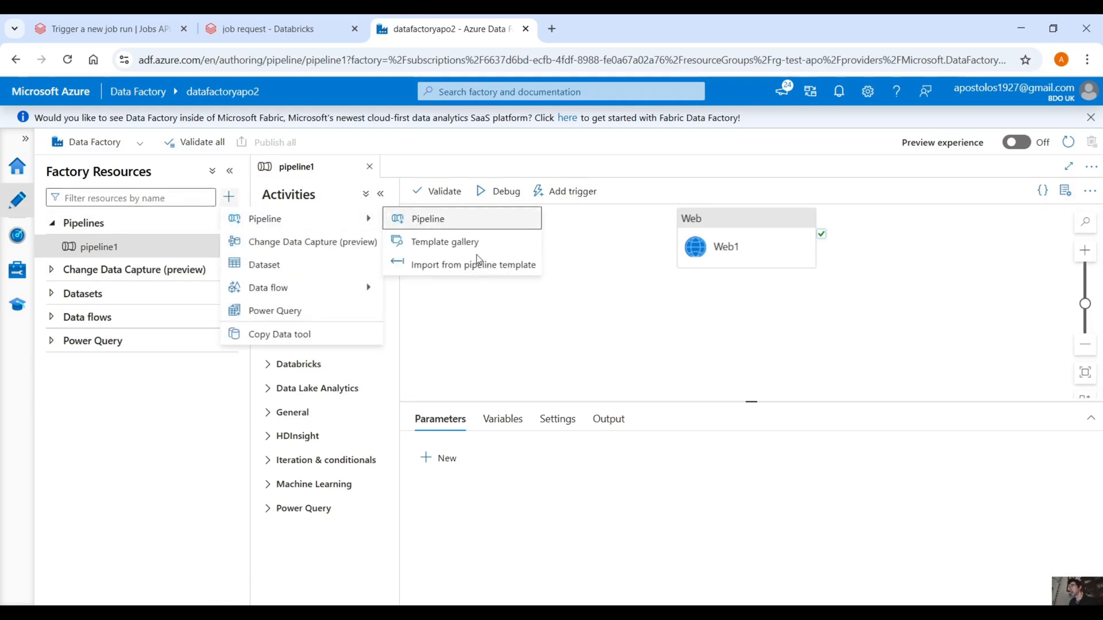
left_click(437, 219)
left_click(294, 219)
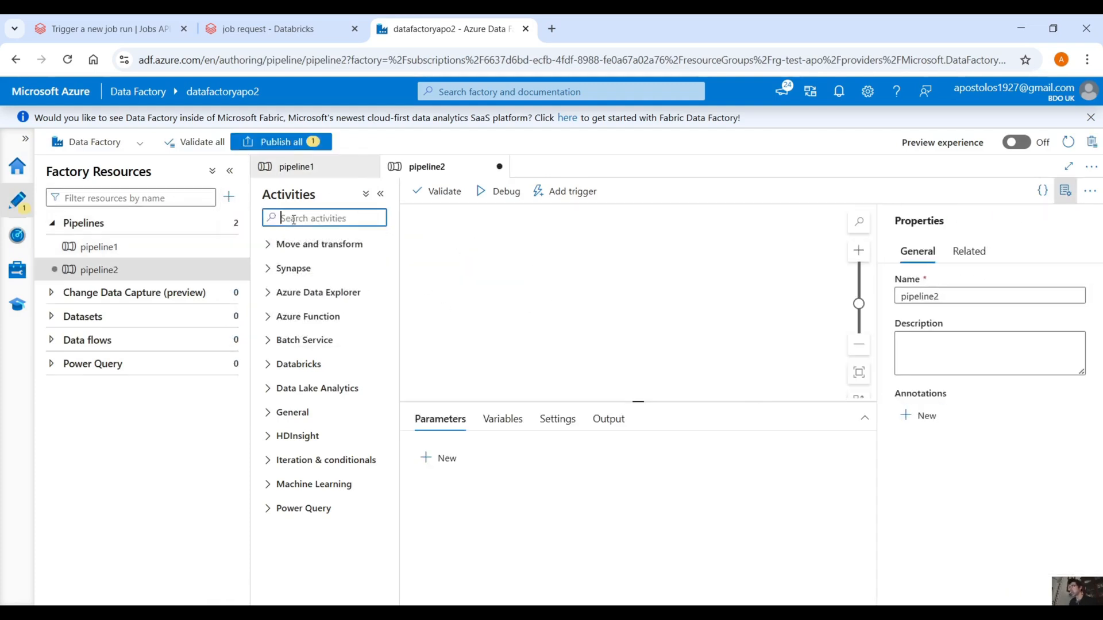
type("we")
left_click_drag(289, 269, 613, 272)
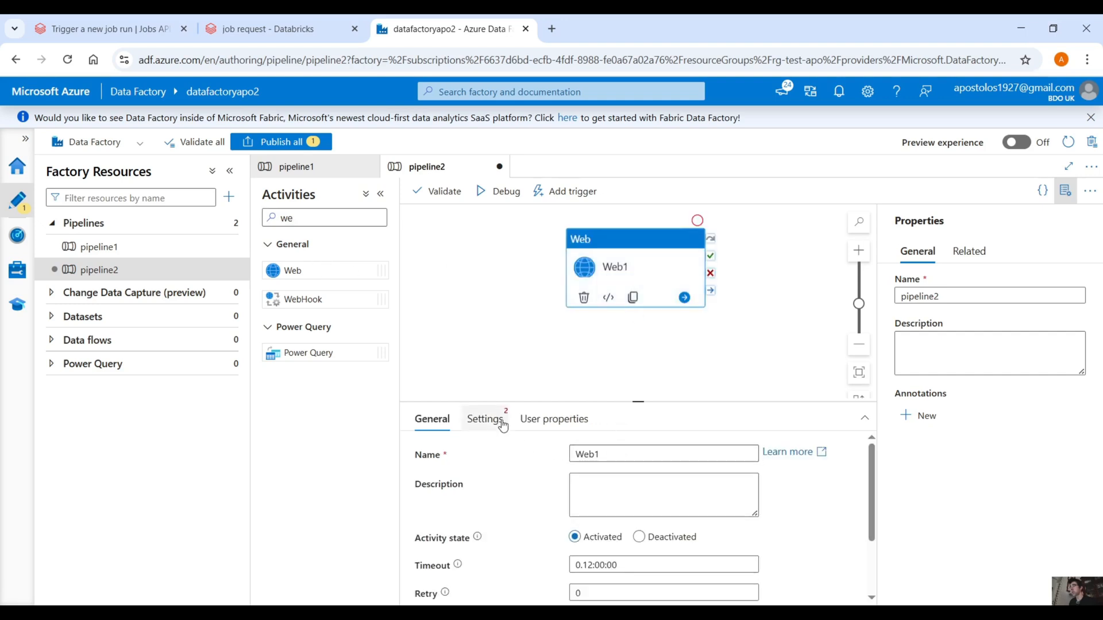
Step: Set the Web activity's URL to the copied /api/2.1/jobs/run-now address and compare it with the URL construction in the Databricks notebook
left_click(488, 419)
left_click(604, 451)
type("https://adb-2106288685803710.10.azuredatabricks.net/api/2.0/jobs/run-now")
left_click(850, 475)
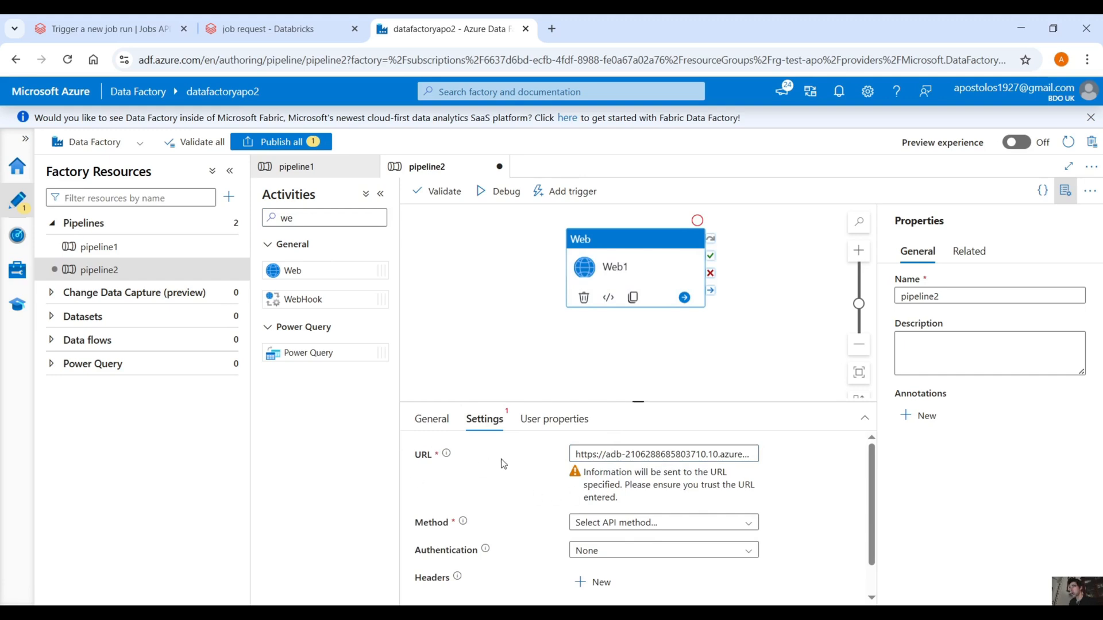
left_click(282, 29)
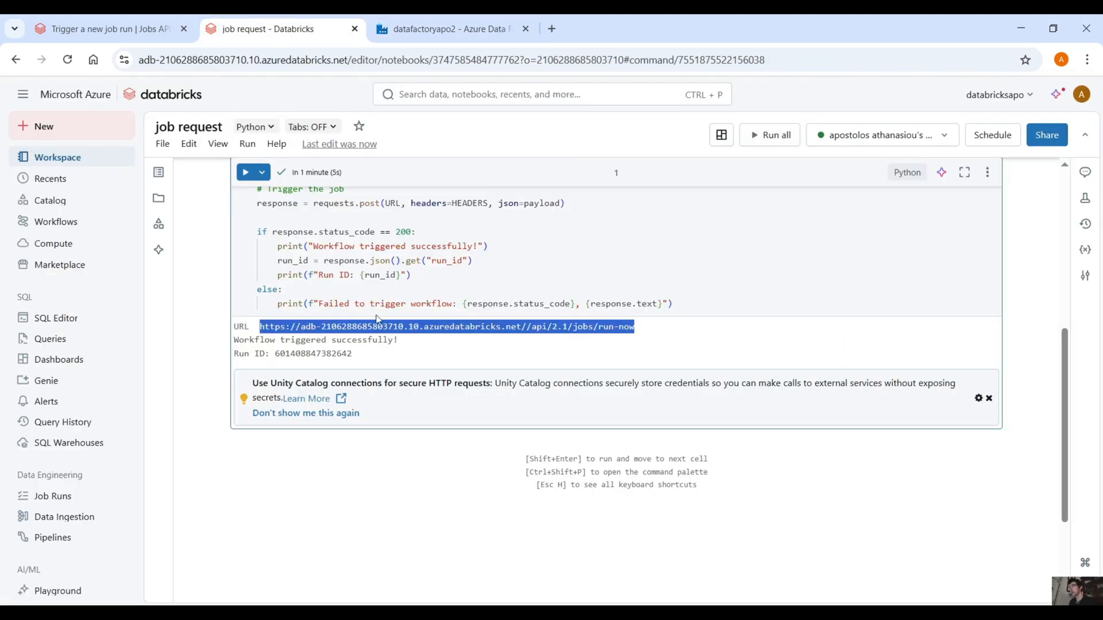
scroll(377, 319, "up", 6)
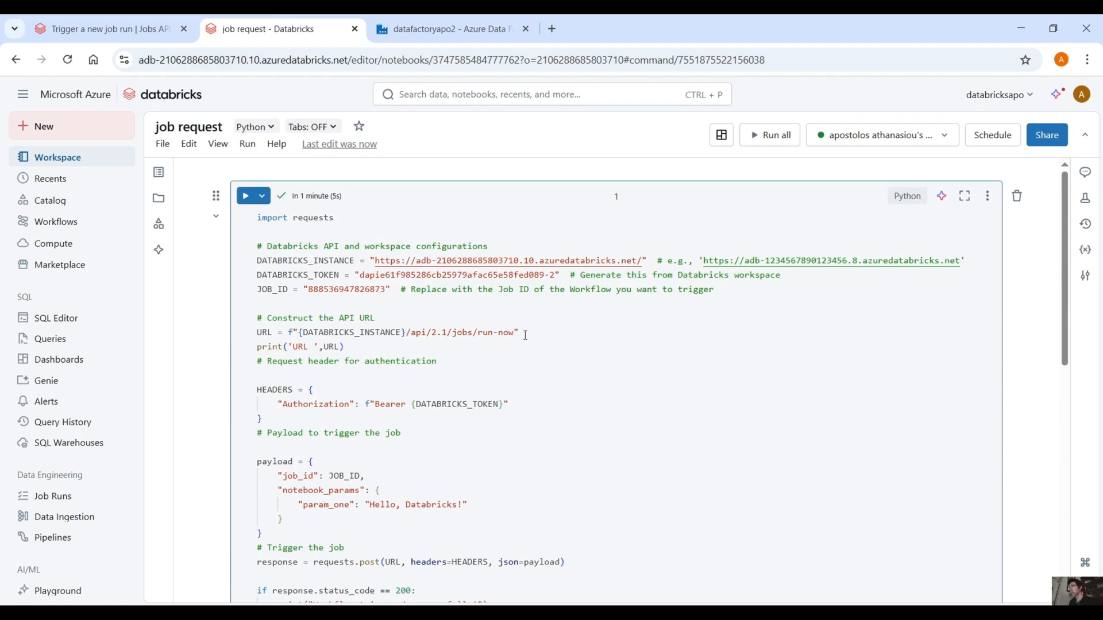
left_click_drag(521, 336, 302, 336)
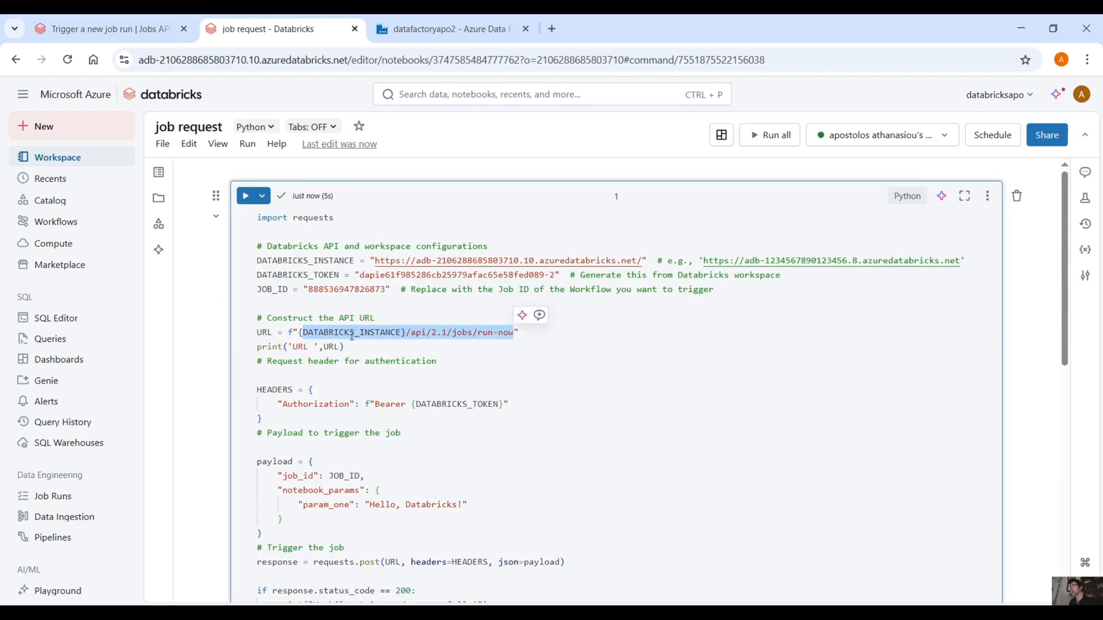
left_click(417, 334)
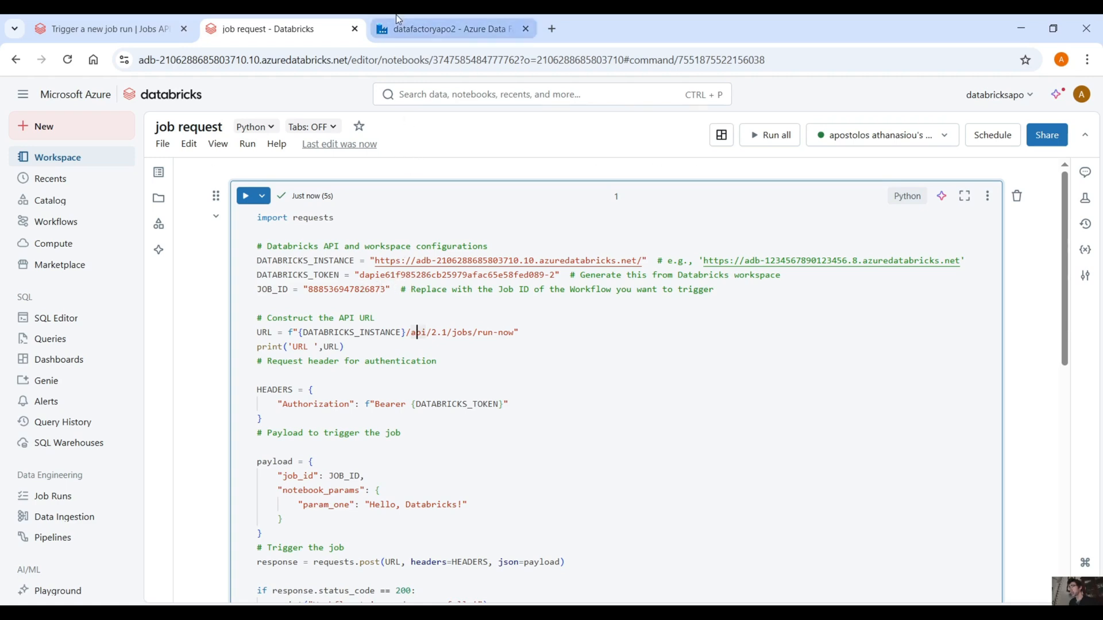
Step: Return to Azure Data Factory and set the Web activity's API method to POST
left_click(448, 29)
scroll(749, 492, "up", 1)
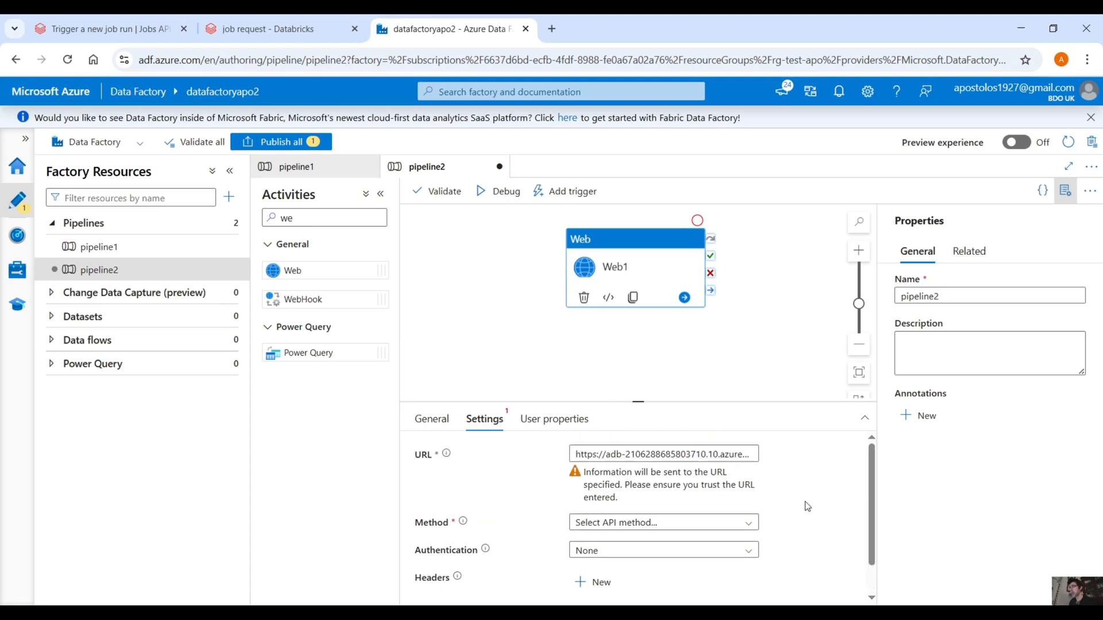
scroll(804, 505, "down", 1)
left_click(698, 488)
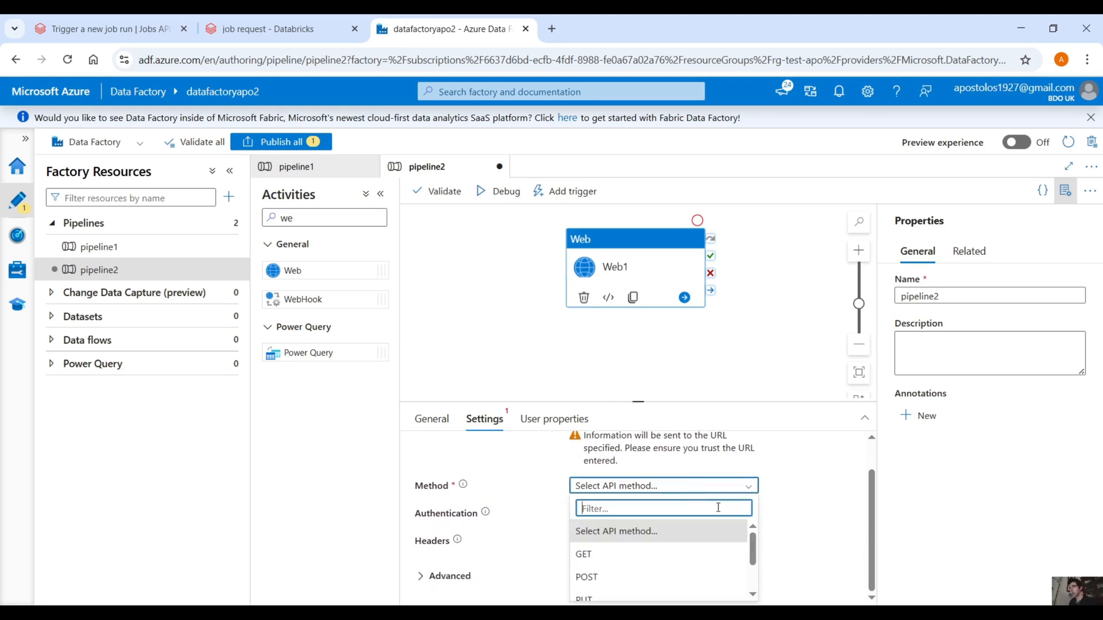
left_click(690, 577)
Step: Add a request header to the Web activity and name it Authorization, copying the name from the notebook's HEADERS definition
scroll(658, 534, "down", 1)
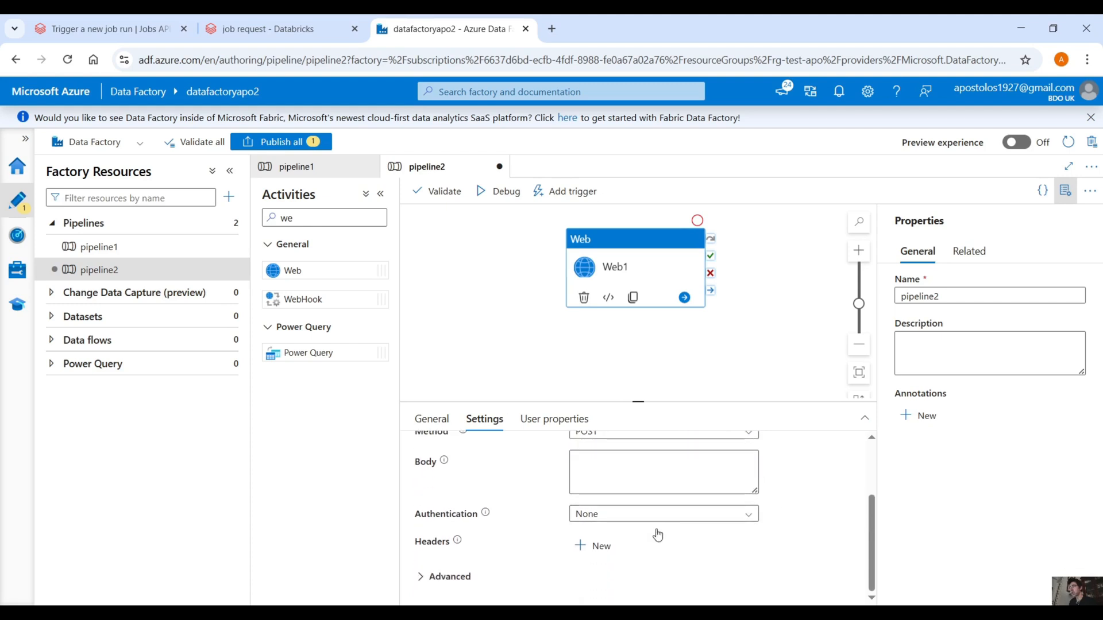
left_click(596, 546)
scroll(657, 534, "down", 1)
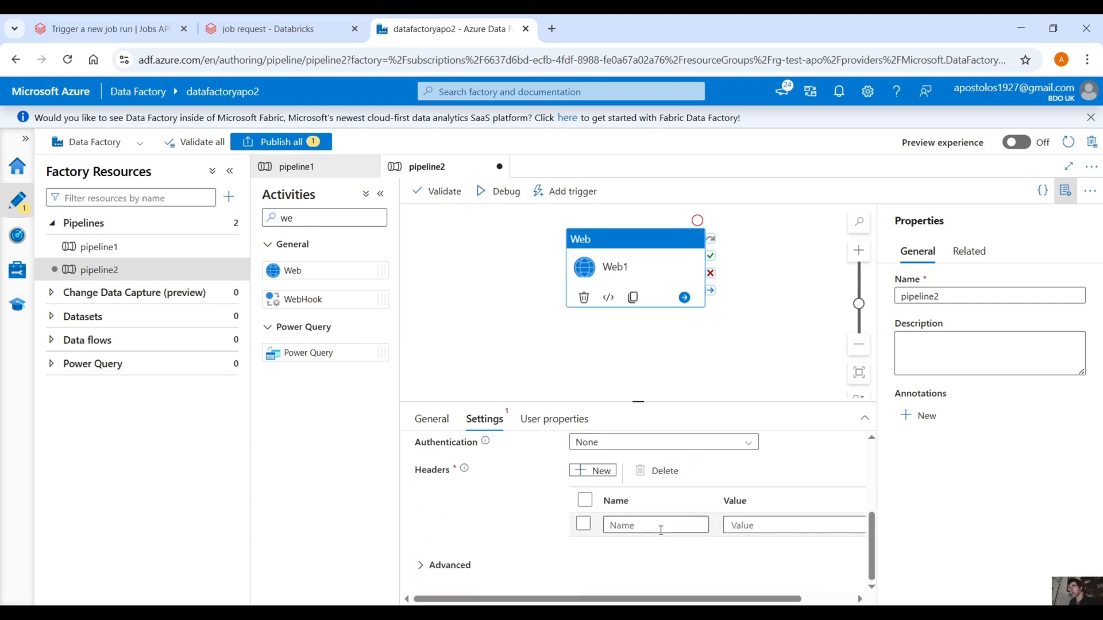
left_click(664, 529)
left_click(270, 29)
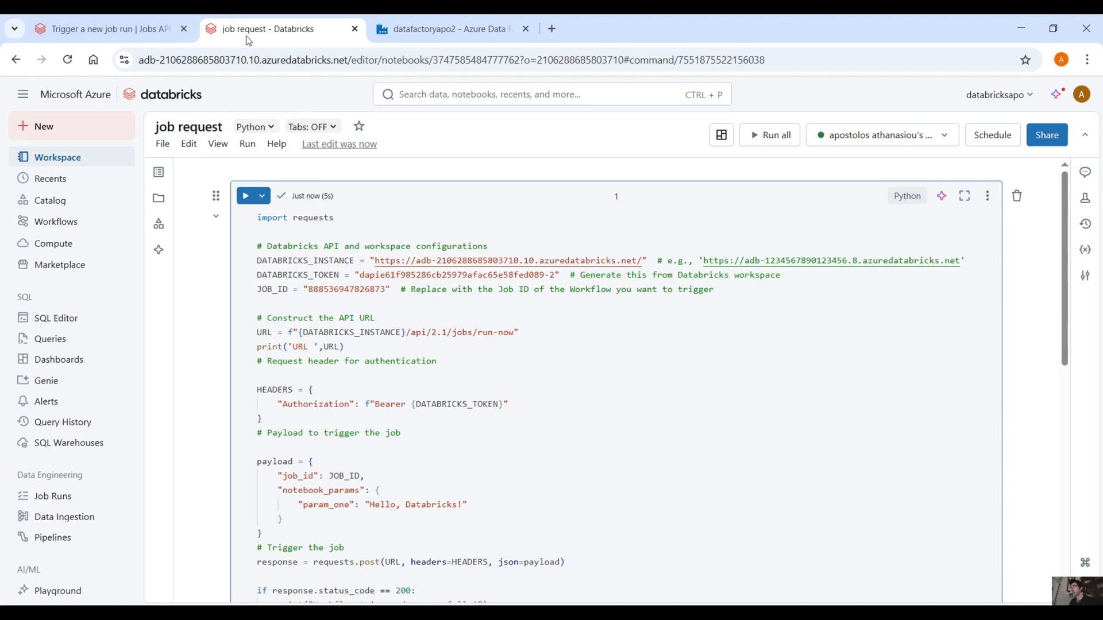
double_click(345, 404)
key("ctrl+c")
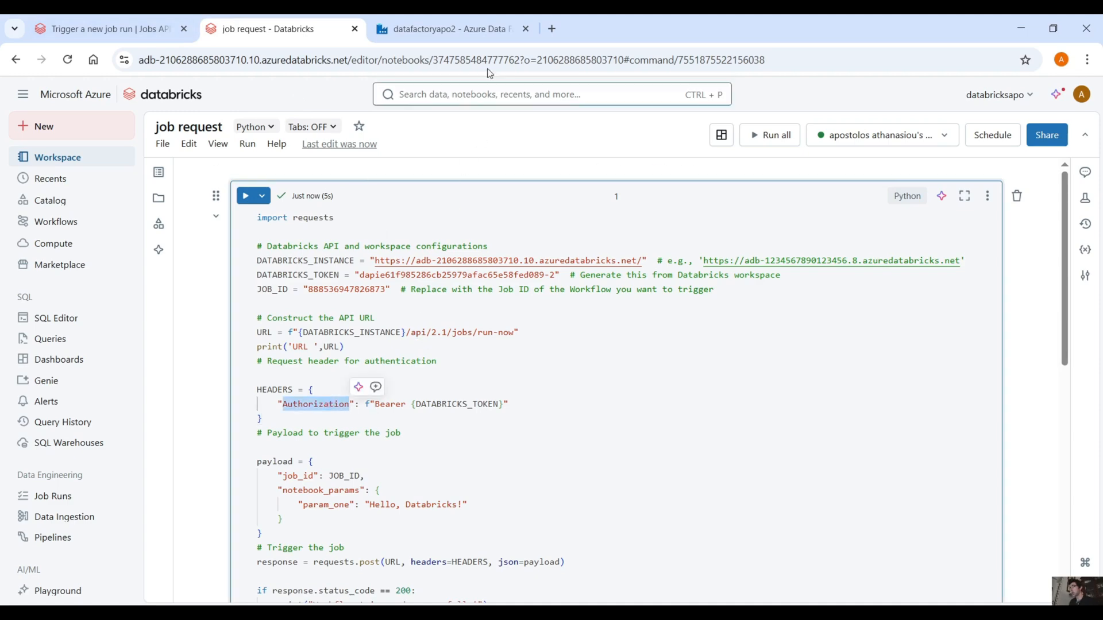
left_click(448, 29)
key("ctrl+v")
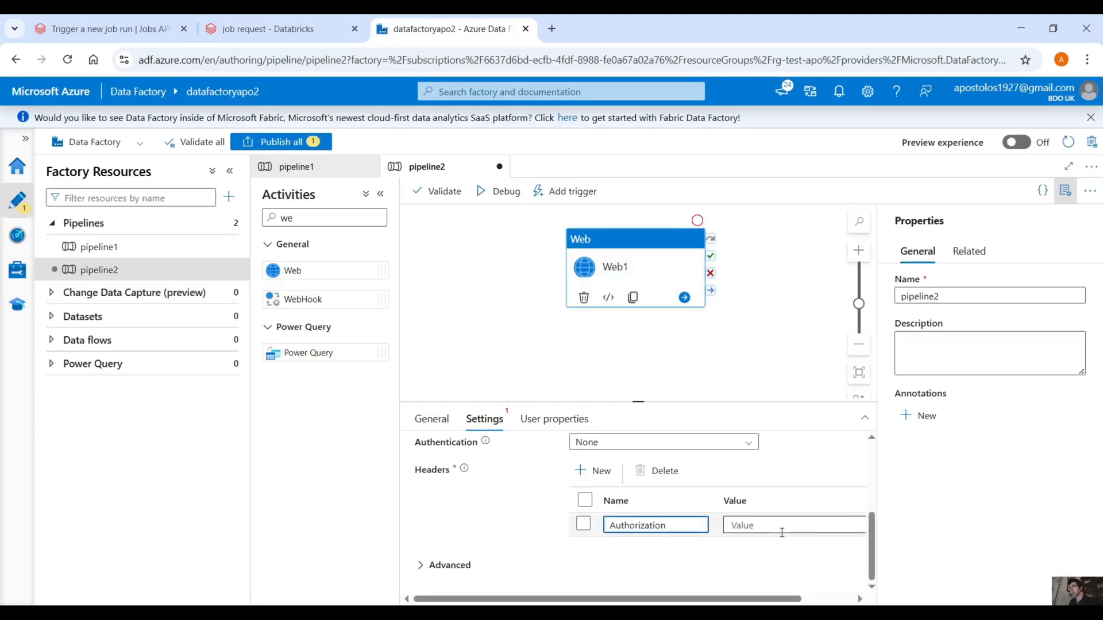
Step: Copy the word Bearer from the notebook's HEADERS definition and paste it as the Authorization header's value
left_click(790, 531)
left_click(233, 20)
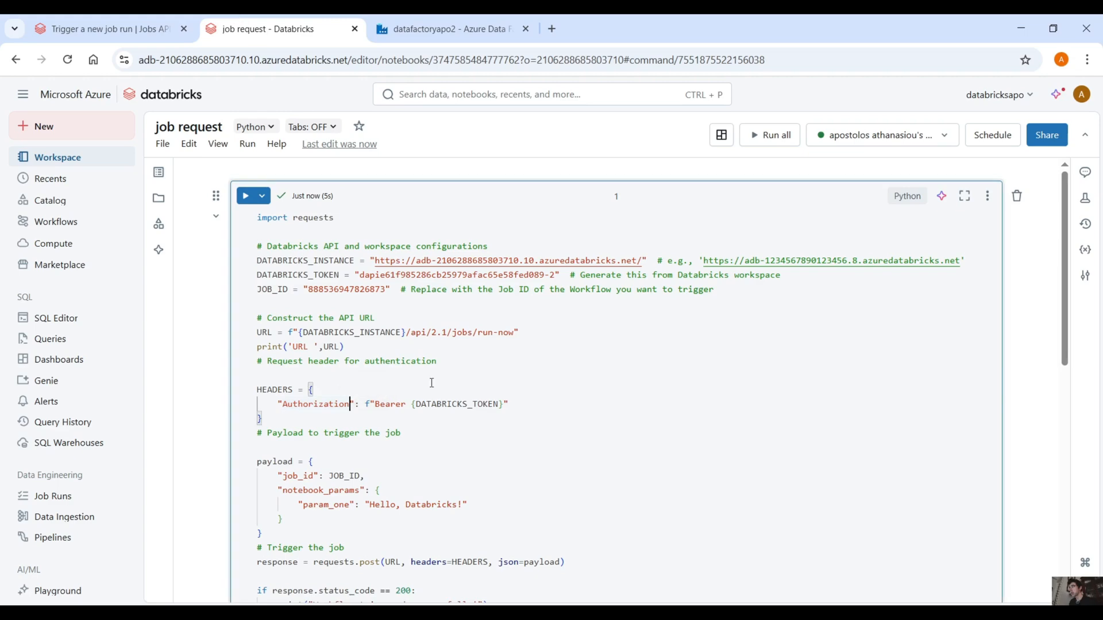
double_click(393, 405)
key("ctrl+c")
left_click(448, 29)
key("ctrl+v")
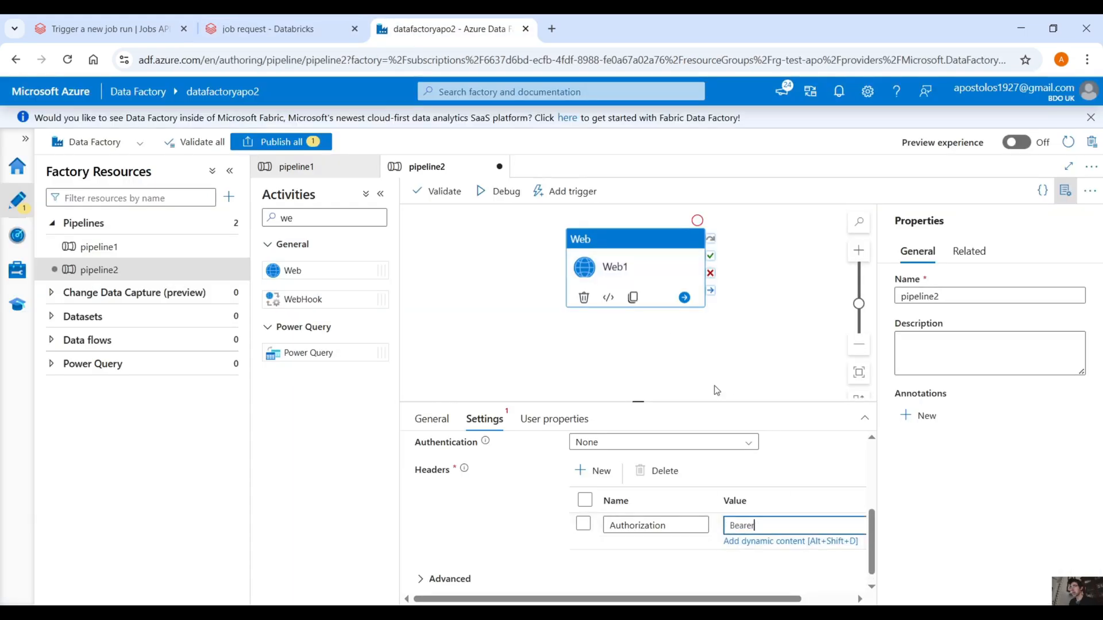
Step: Copy the Databricks access token from the notebook and append it after Bearer in the Authorization header's value
left_click(267, 28)
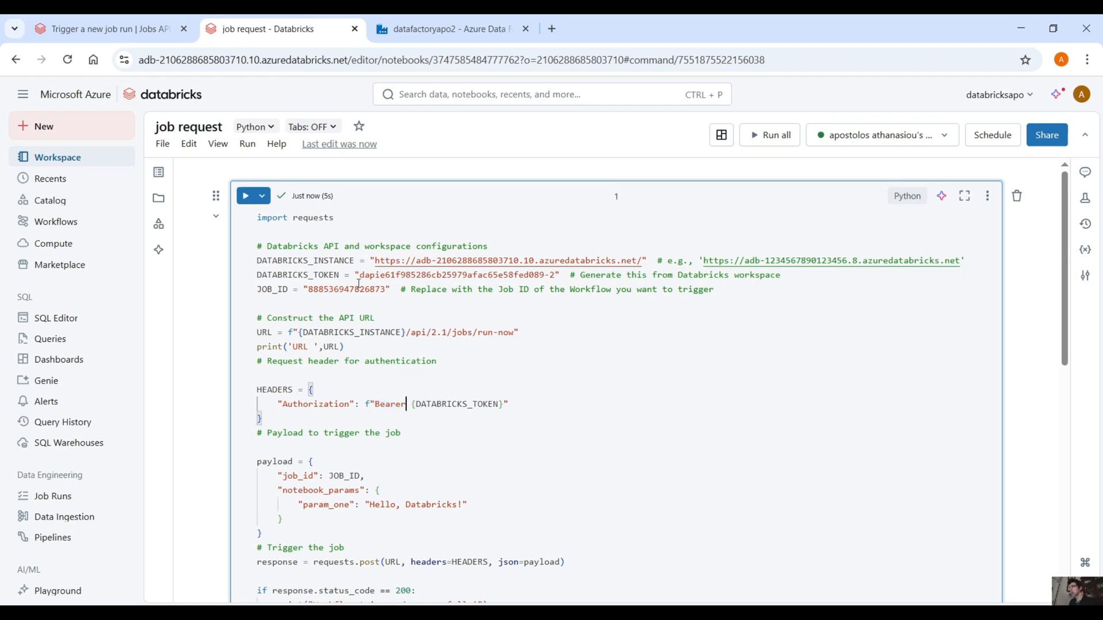
mouse_move(360, 275)
left_mouse_down()
mouse_move(547, 275)
mouse_move(557, 287)
mouse_move(467, 275)
mouse_move(362, 289)
mouse_move(361, 275)
left_mouse_up()
left_click(557, 280)
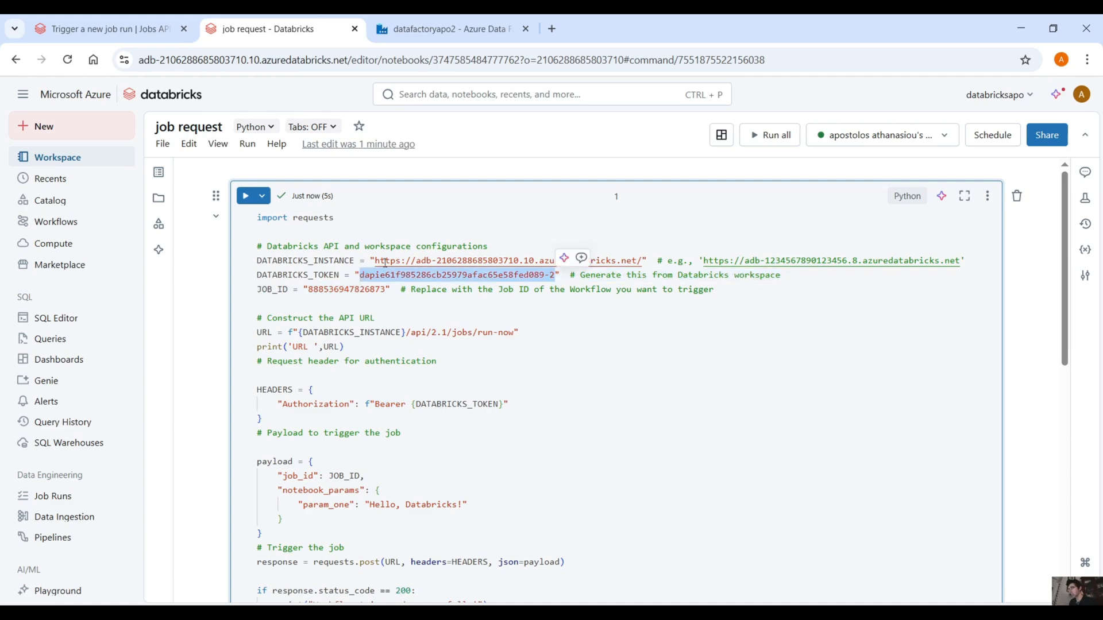
left_click(442, 28)
left_click(803, 528)
left_click(803, 528)
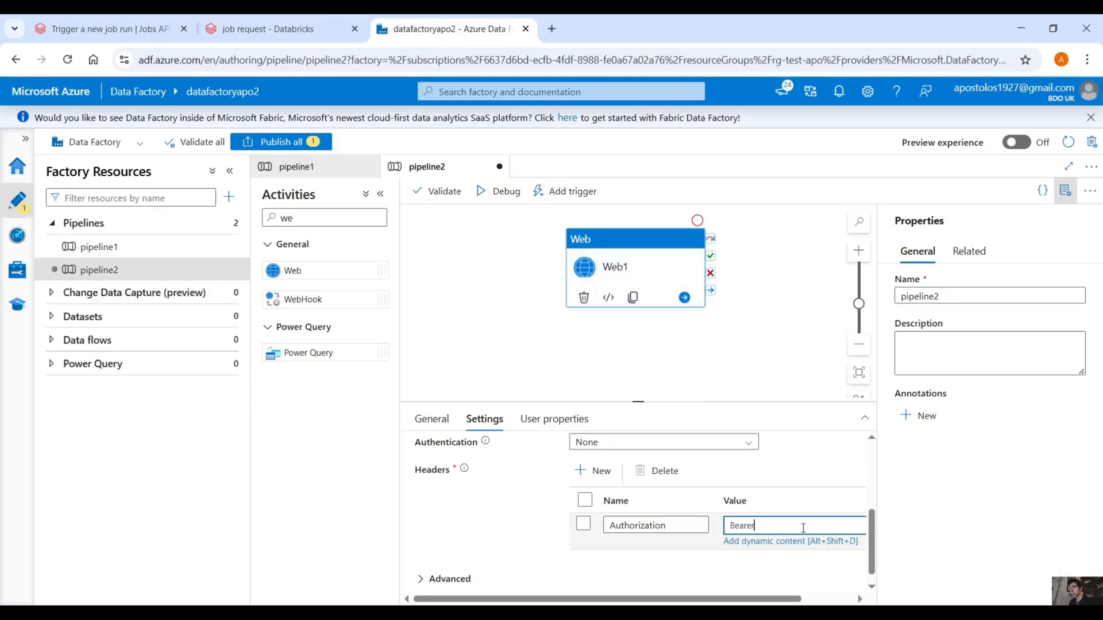
key("ctrl+v")
scroll(784, 488, "down", 1)
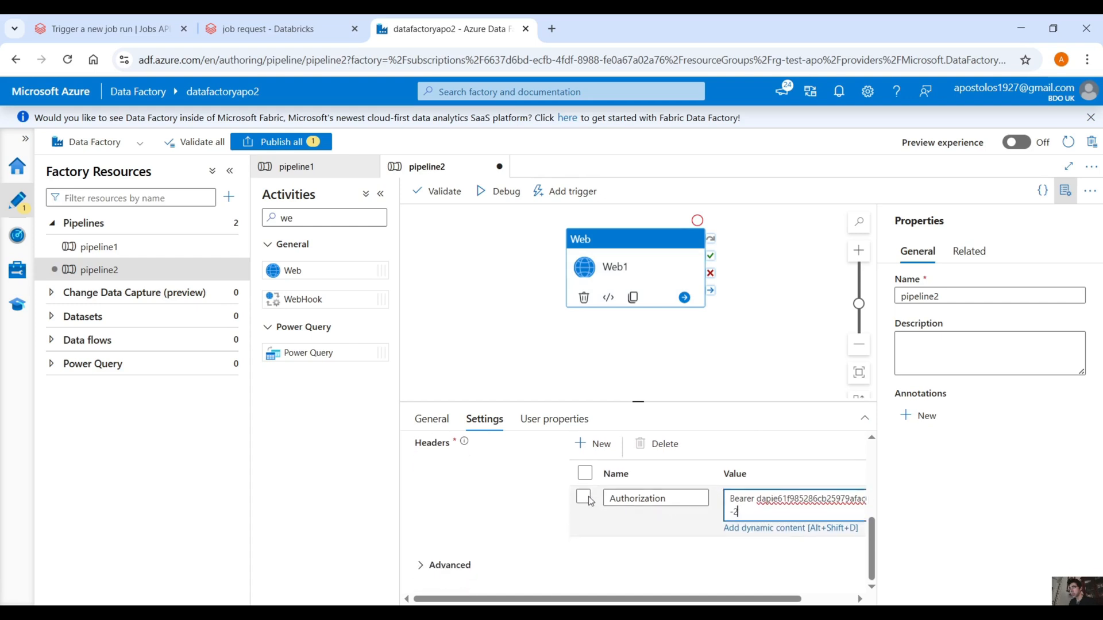
Step: Copy the payload's JSON block with job_id and notebook_params from the notebook and paste it into the Web activity's body
scroll(494, 546, "up", 4)
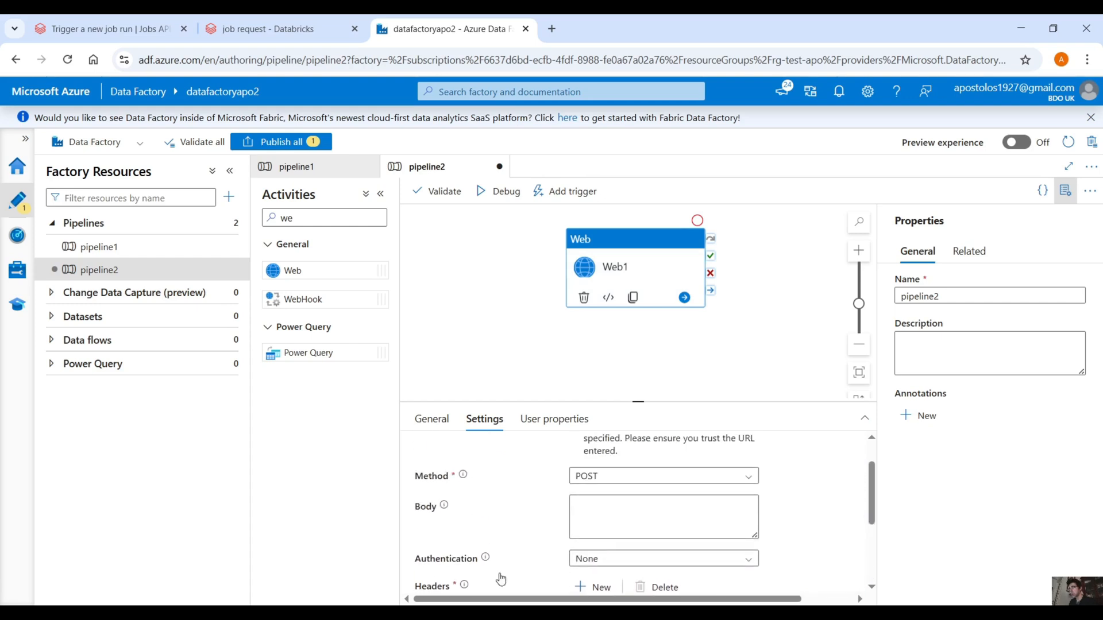
left_click(574, 506)
left_click(270, 29)
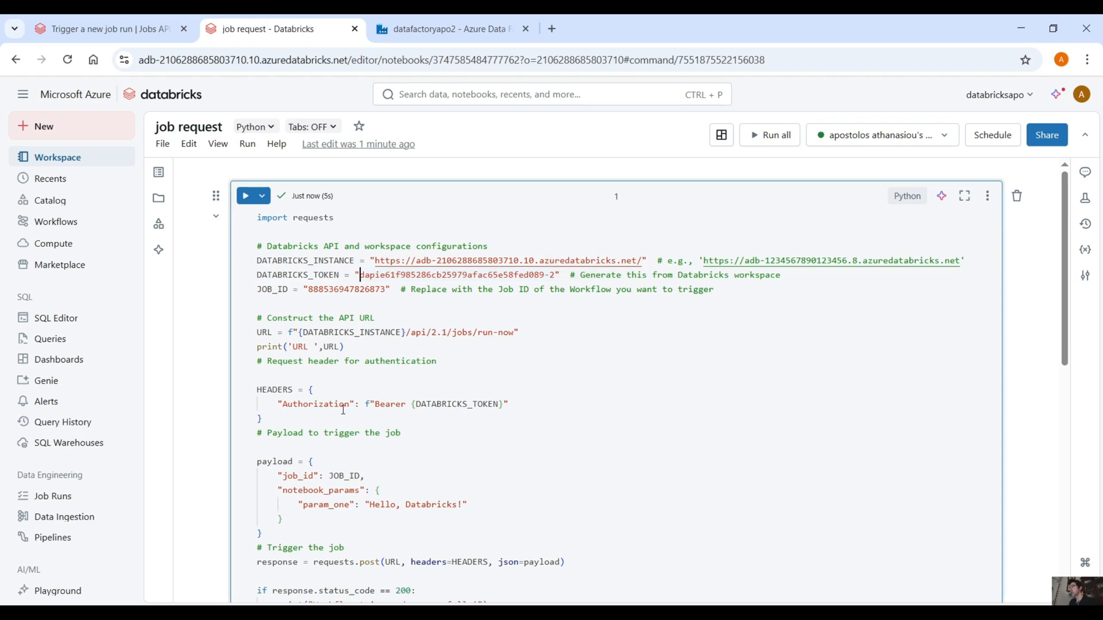
scroll(341, 413, "down", 1)
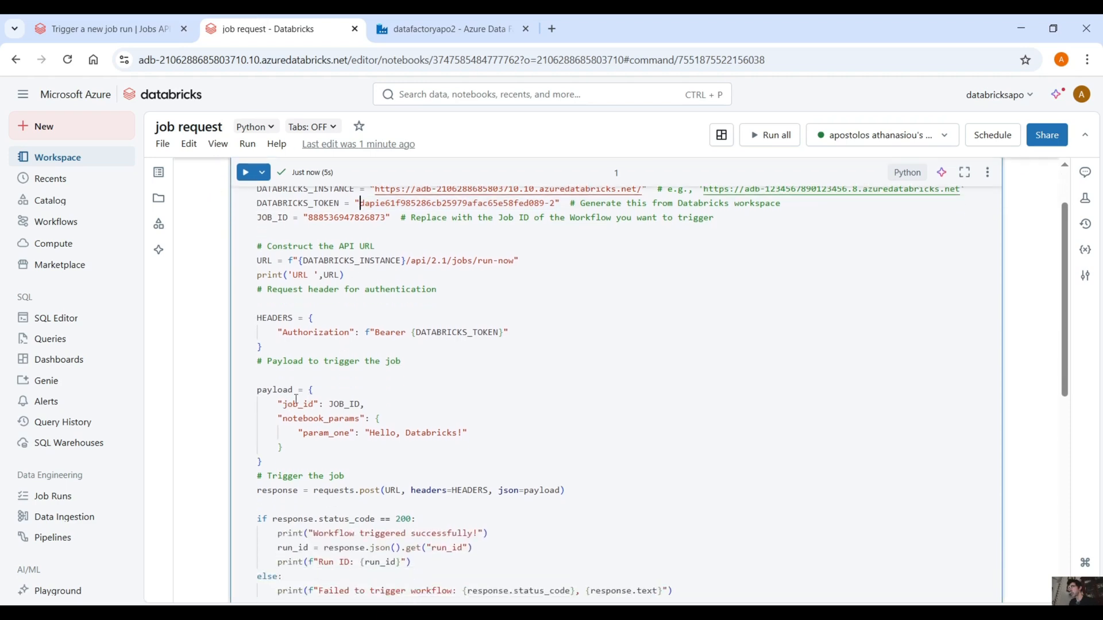
left_click_drag(310, 388, 315, 447)
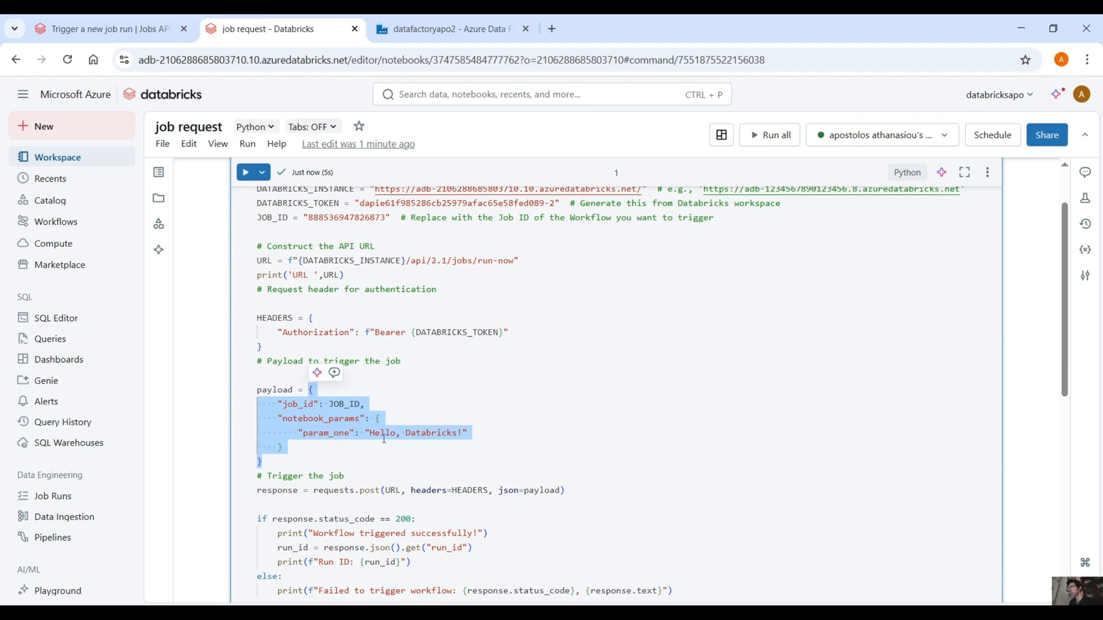
left_click(448, 29)
key("ctrl+v")
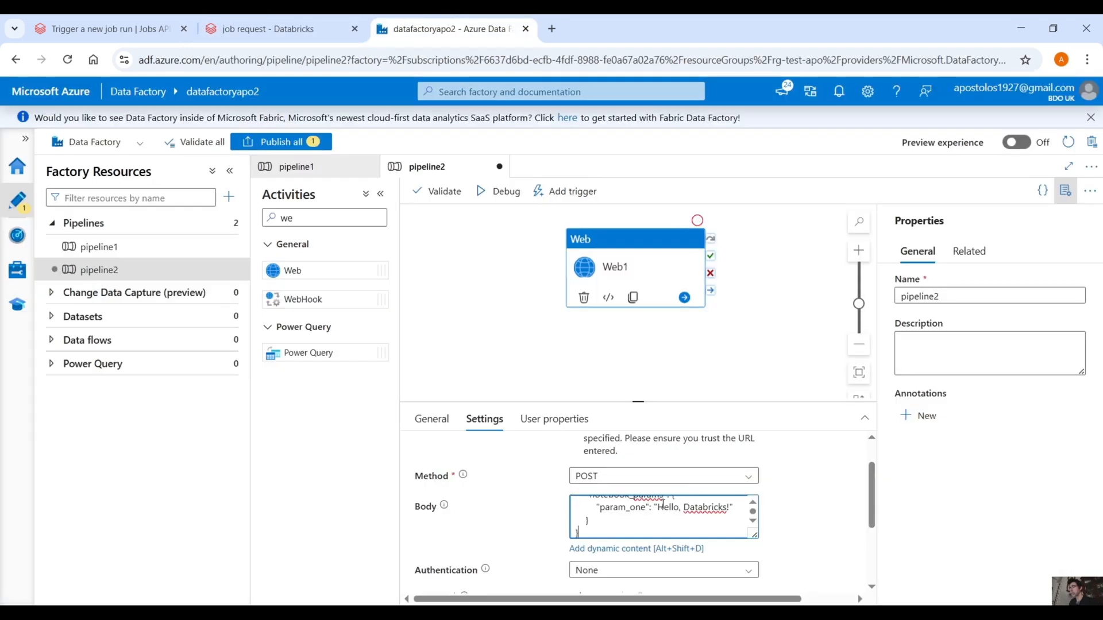
scroll(691, 514, "up", 2)
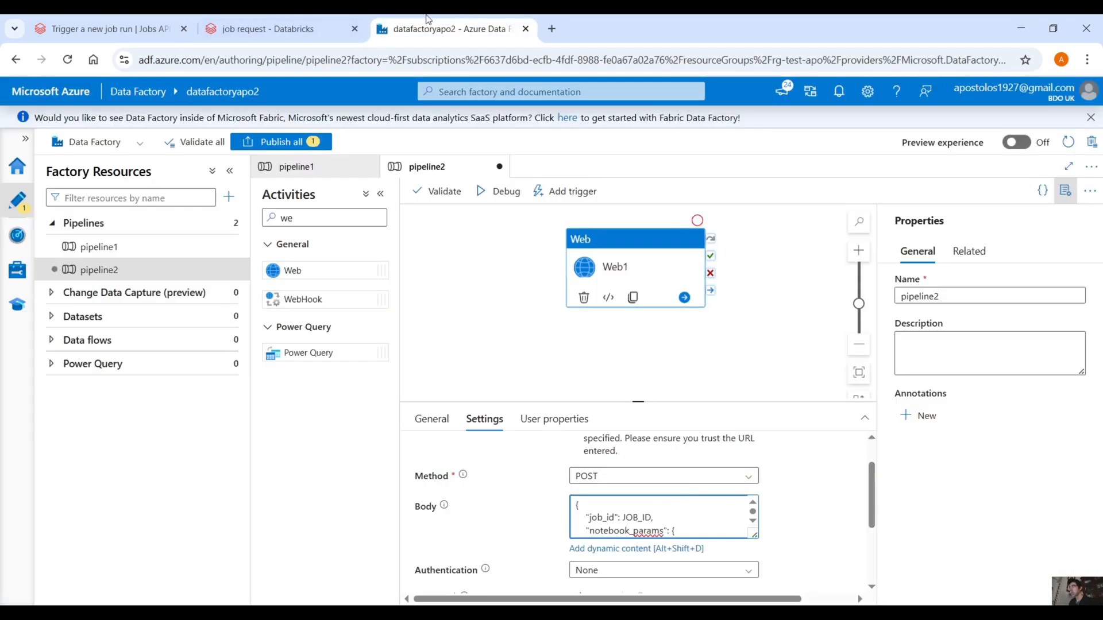
left_click(270, 29)
scroll(463, 359, "up", 3)
double_click(347, 289)
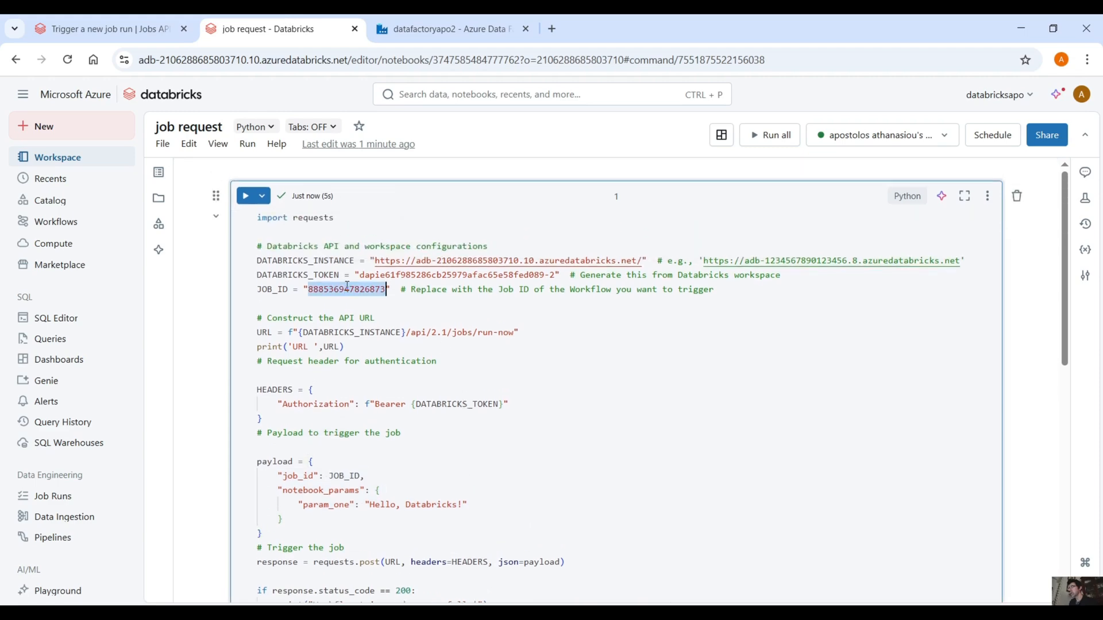
left_click(442, 29)
double_click(638, 516)
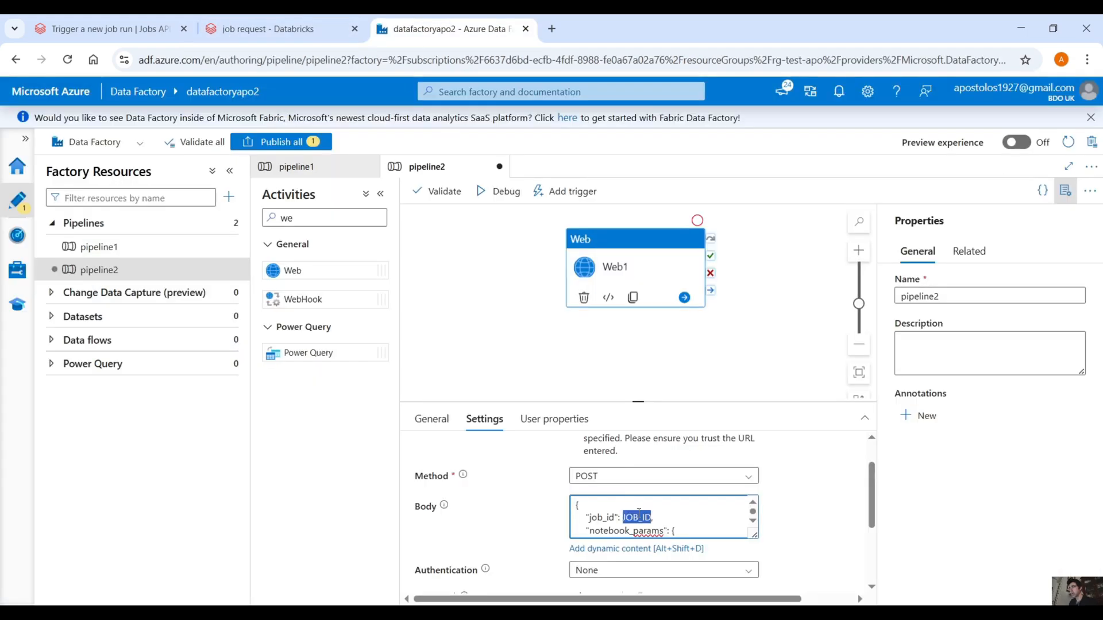
key("BackSpace")
type("\"")
key("ctrl+v")
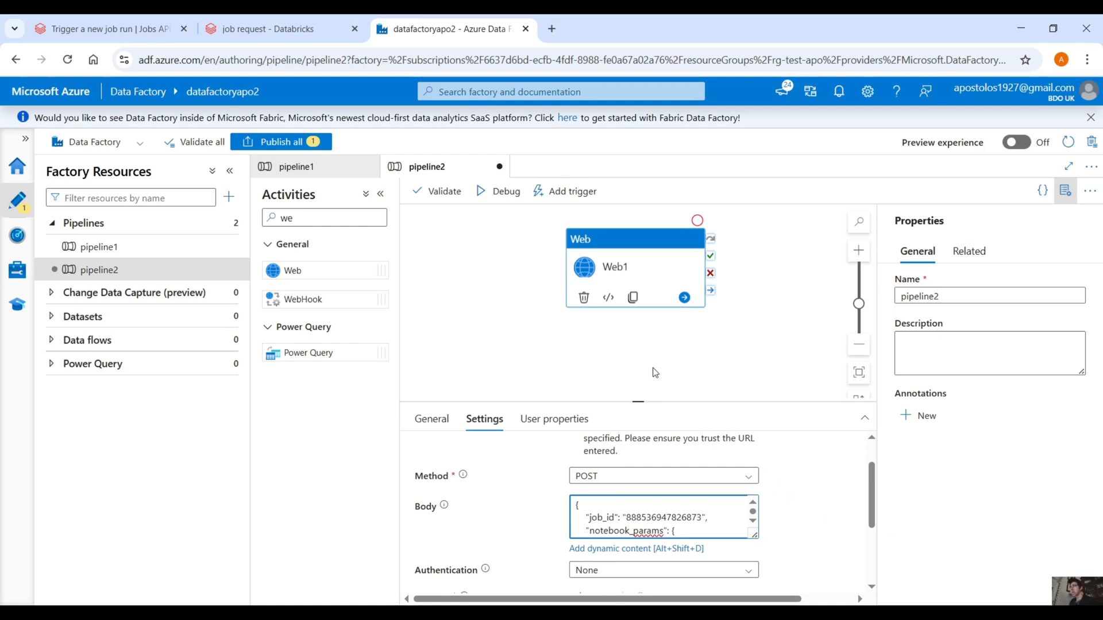
Step: Run pipeline2 in debug mode and inspect the Web1 activity's input and output
left_click(499, 192)
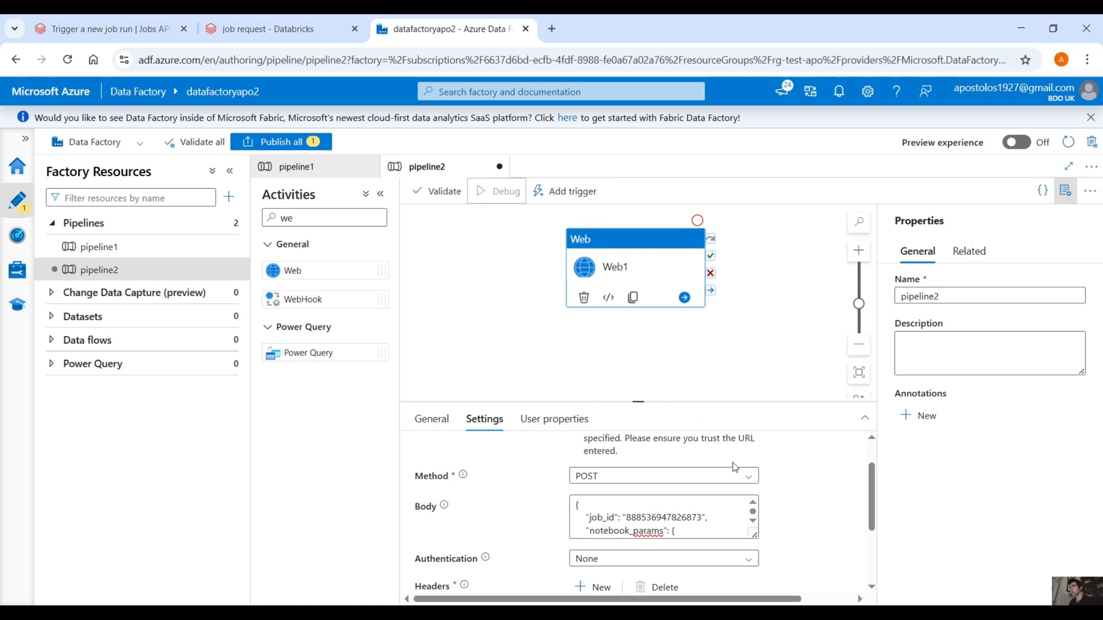
scroll(747, 466, "down", 2)
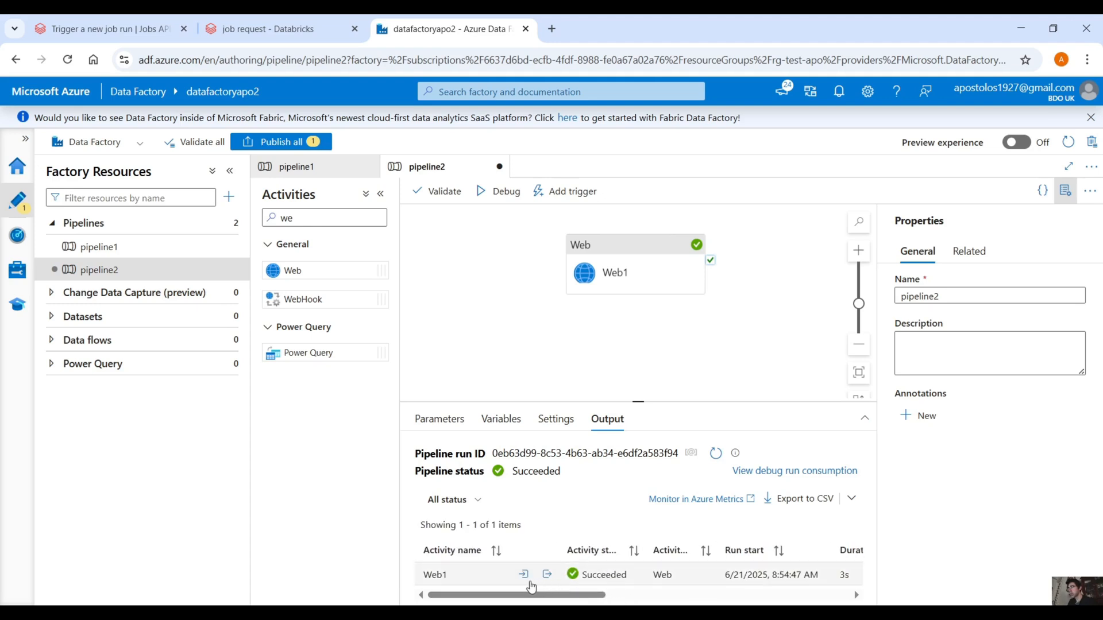
left_click(524, 574)
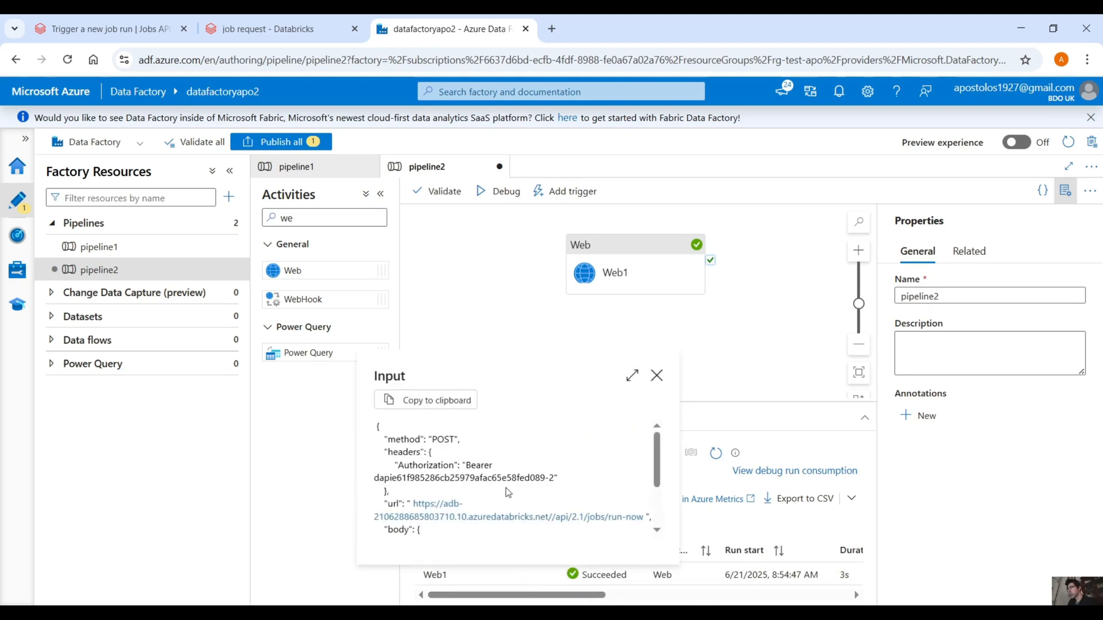
scroll(507, 492, "down", 3)
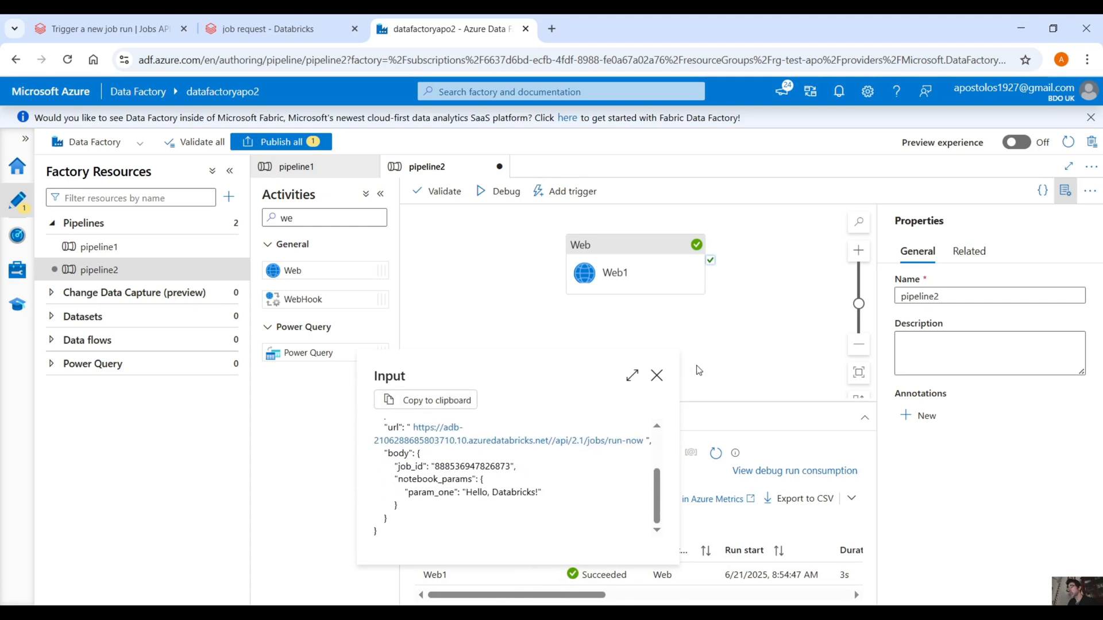
left_click(656, 375)
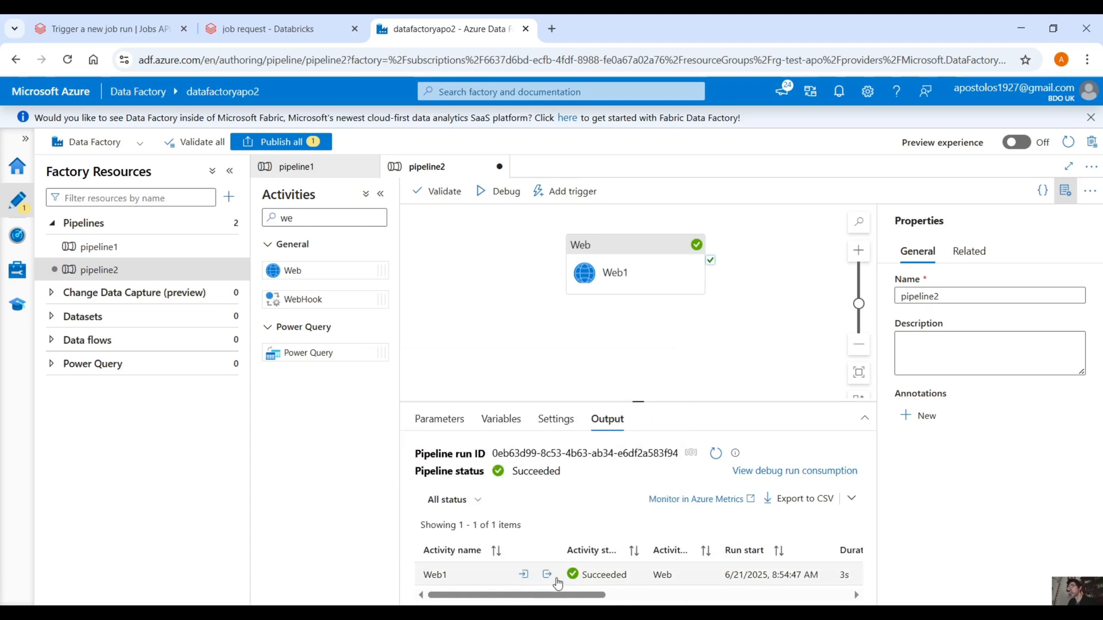
left_click(546, 574)
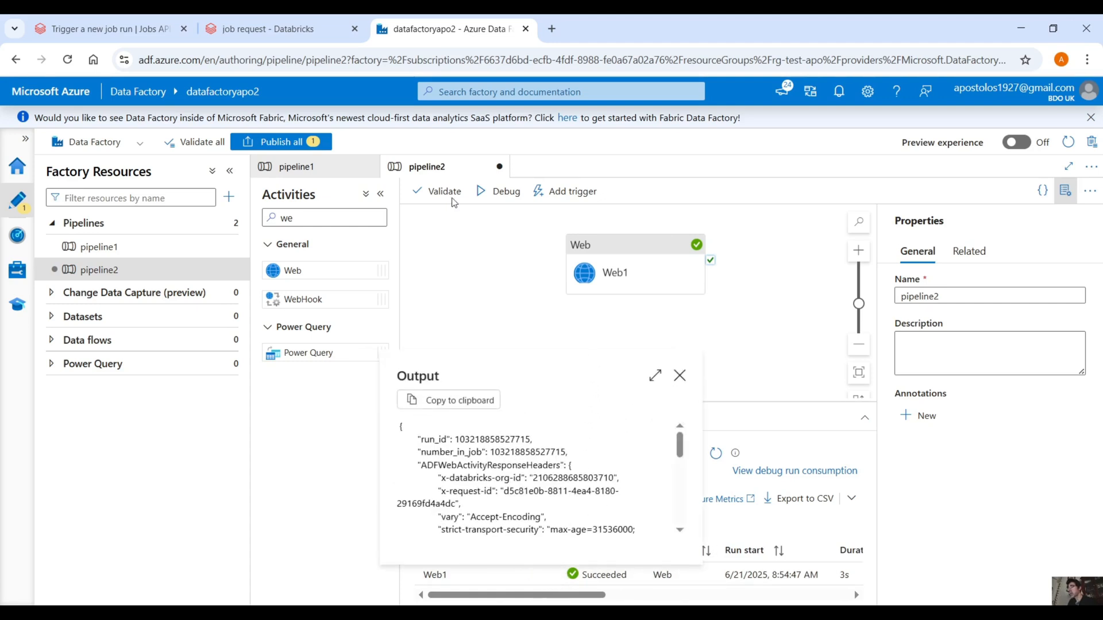
Step: Check the test job's current run in Databricks Workflows and close the Web1 output back in Data Factory
left_click(267, 29)
left_click(63, 222)
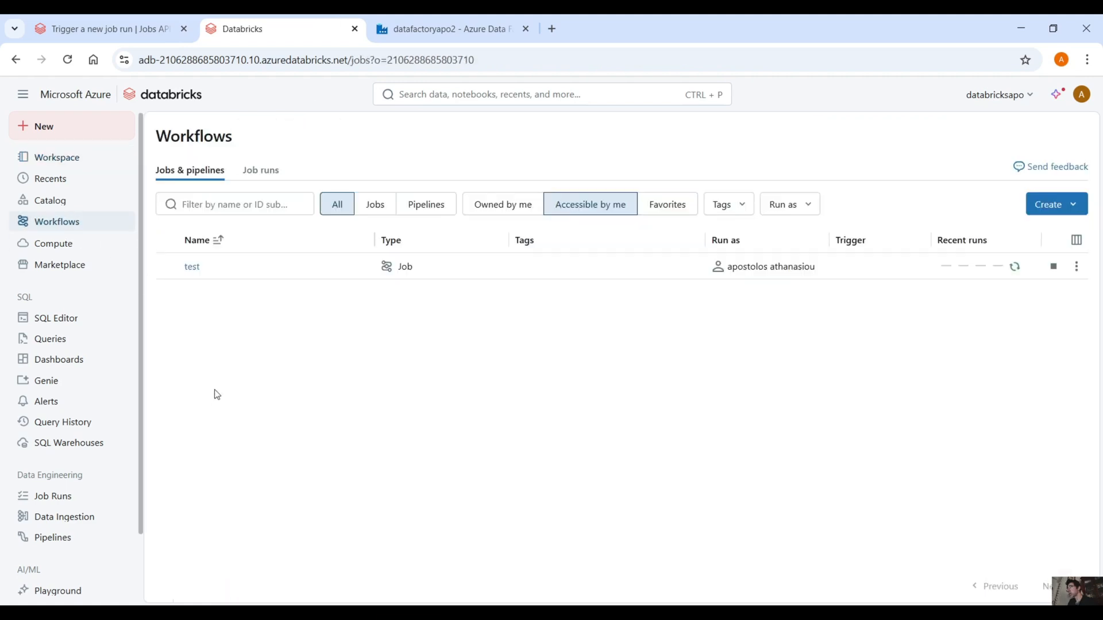
left_click(1015, 266)
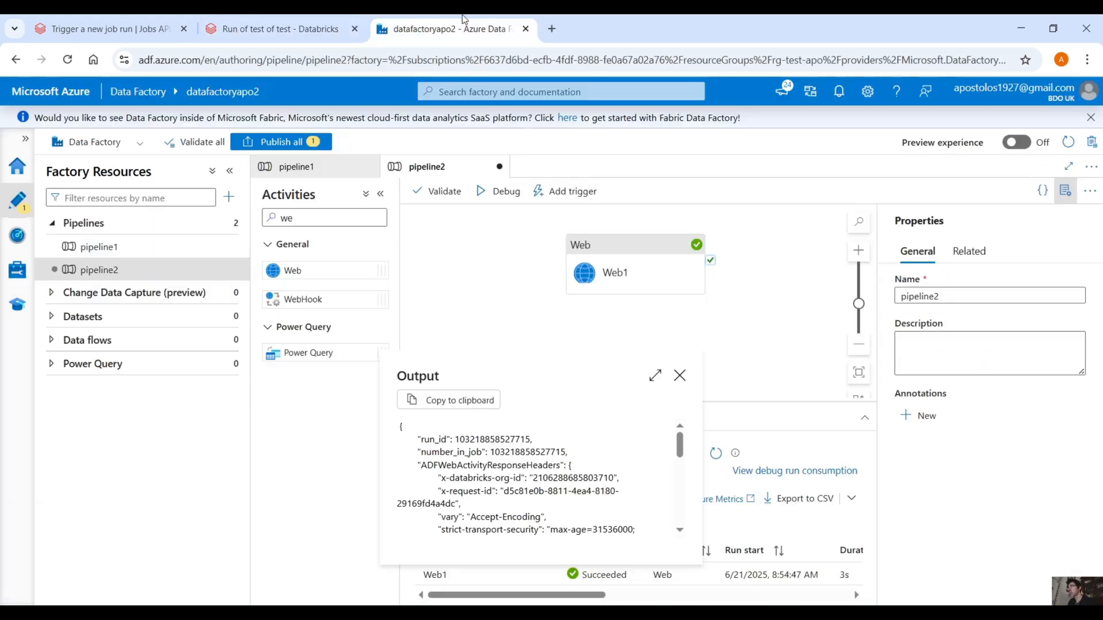
key("ctrl+Tab")
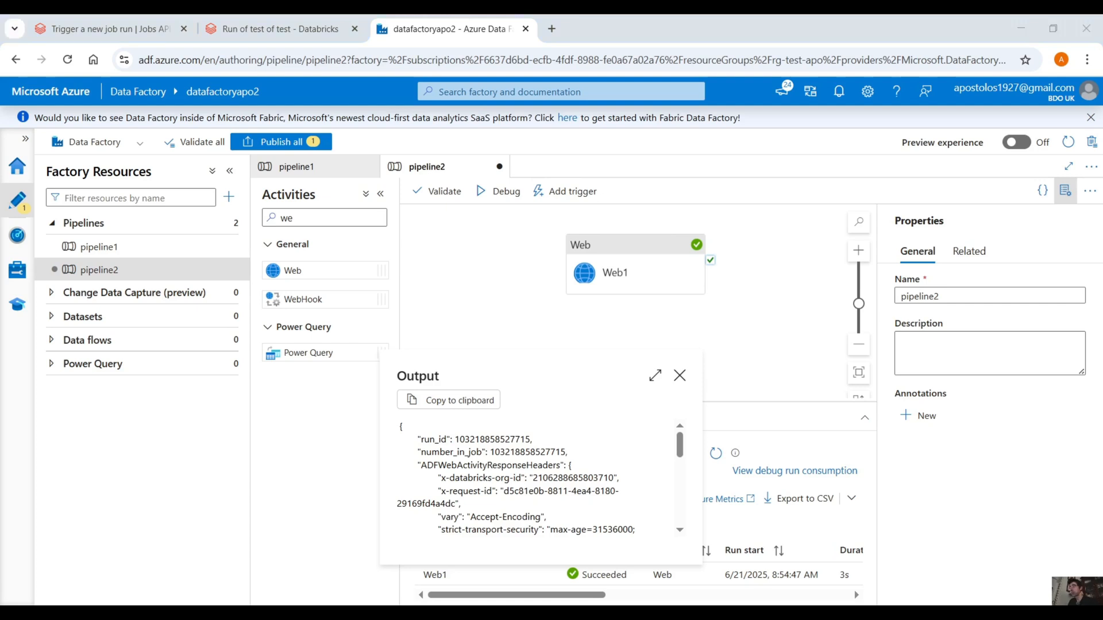
left_click(658, 466)
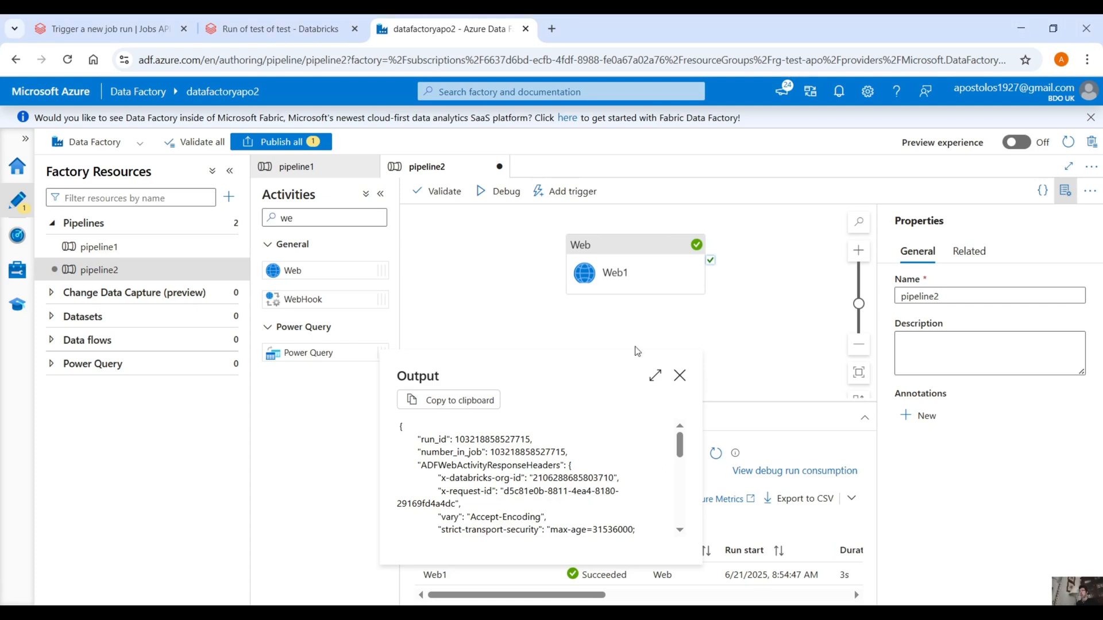
left_click(680, 375)
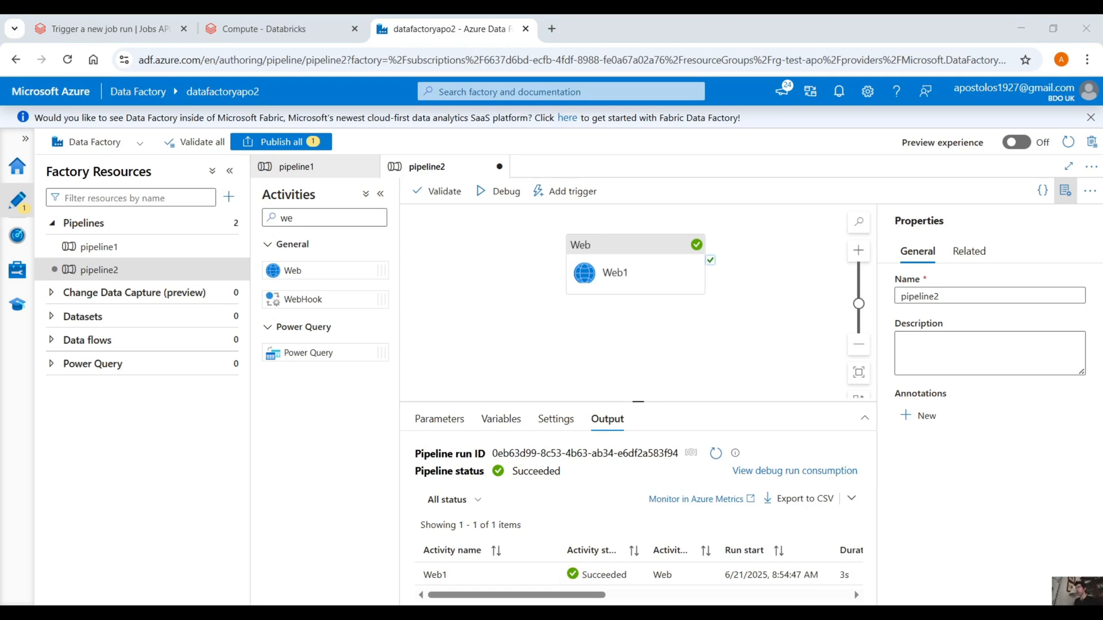
Step: Filter the activities by "ata" and add a Databricks Job (Preview) activity to pipeline2 below Web1
double_click(294, 222)
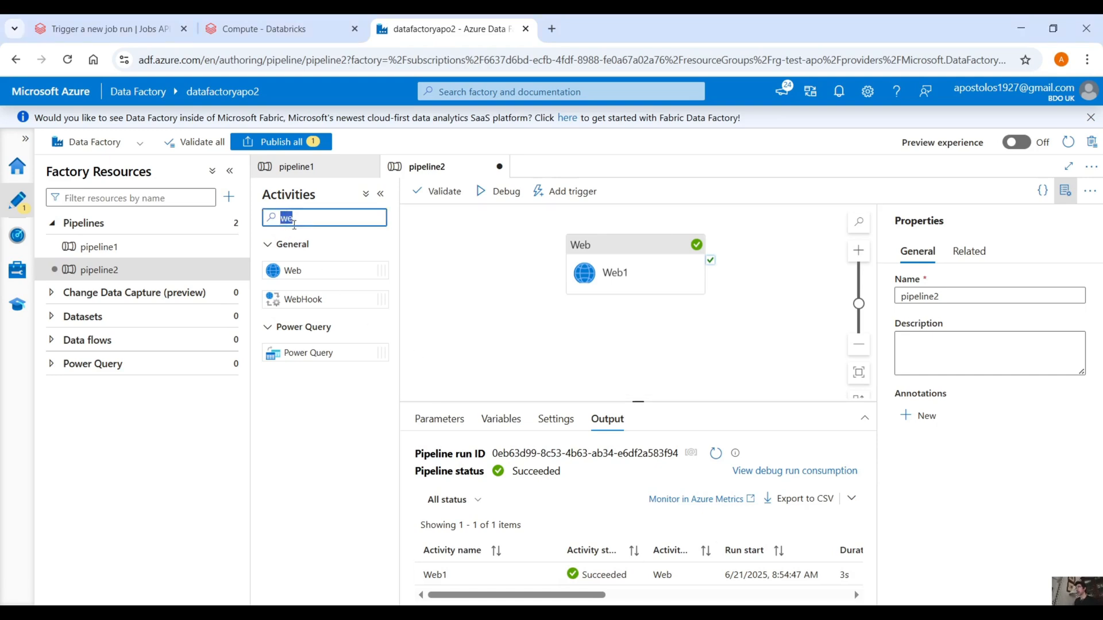
key("BackSpace")
type("ata")
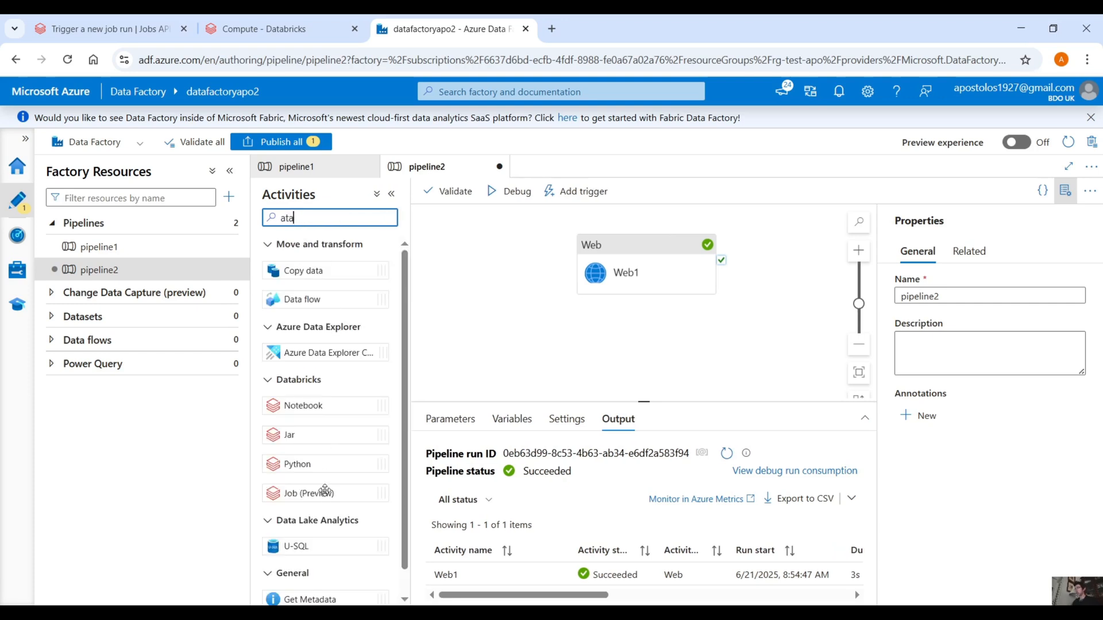
left_click_drag(322, 491, 646, 301)
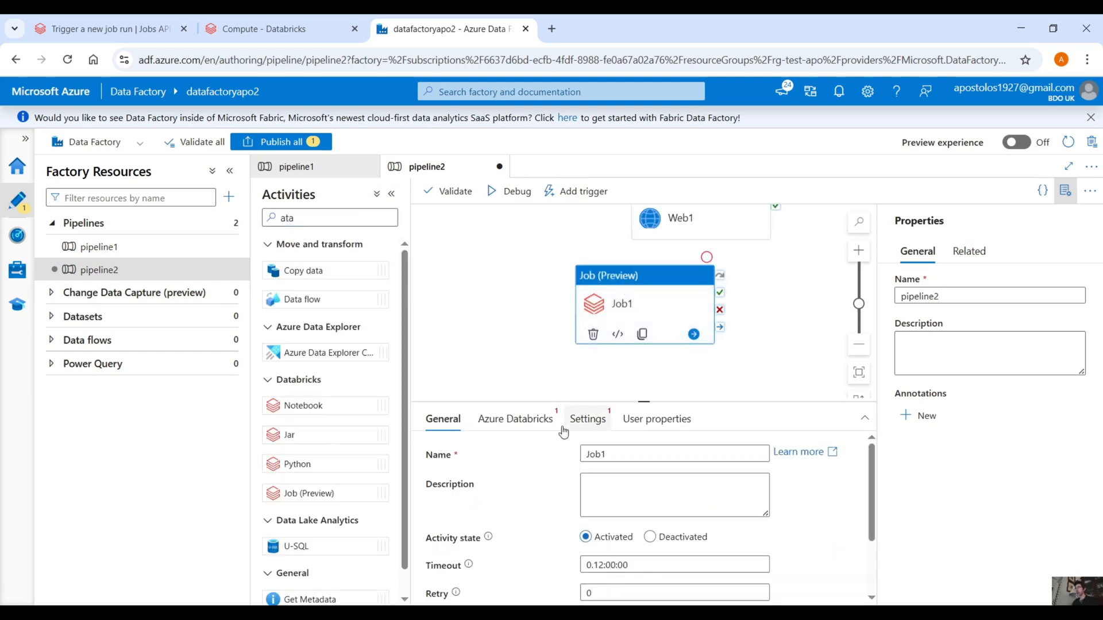
Step: Review the Databricks Job activity's linked service, job and job parameter options, and shift it beneath Web1 on the canvas
left_click(516, 419)
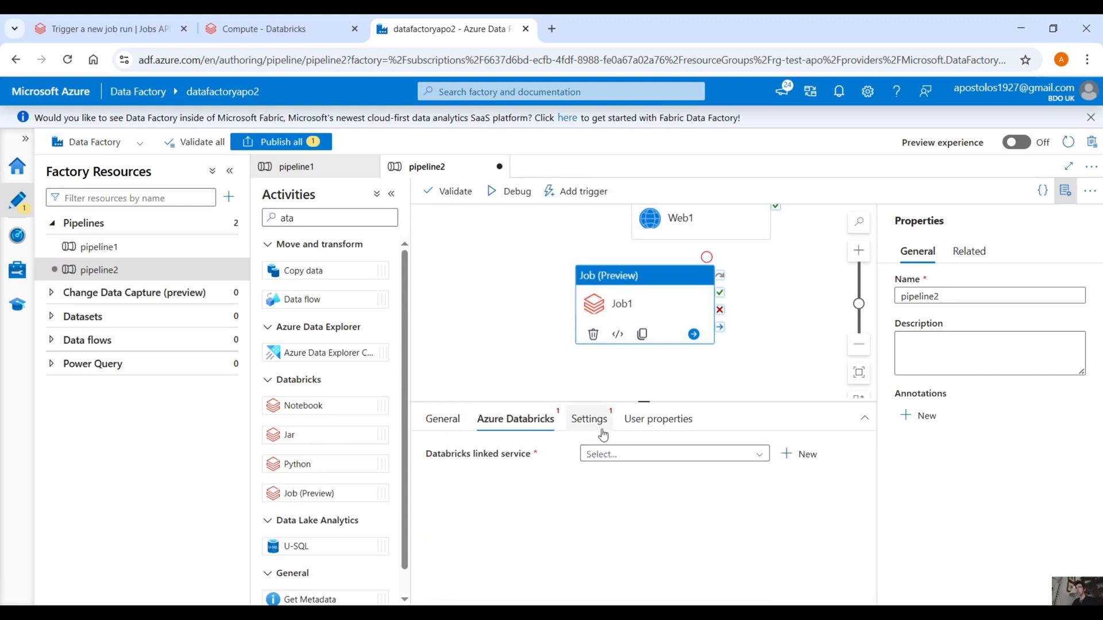
left_click(588, 419)
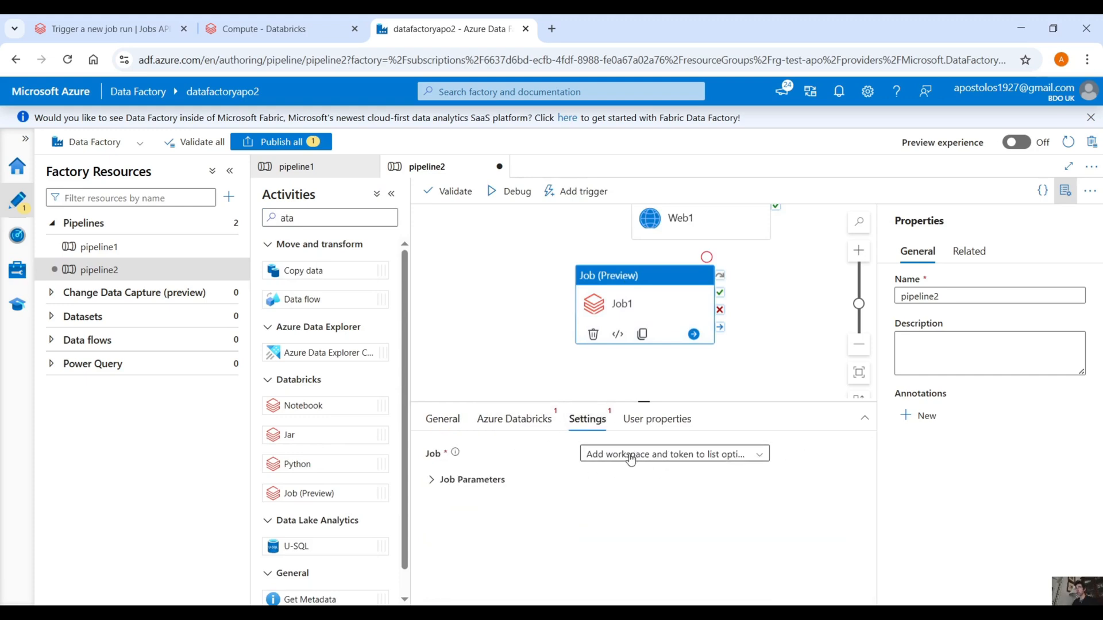
left_click(483, 484)
left_click_drag(535, 293, 524, 338)
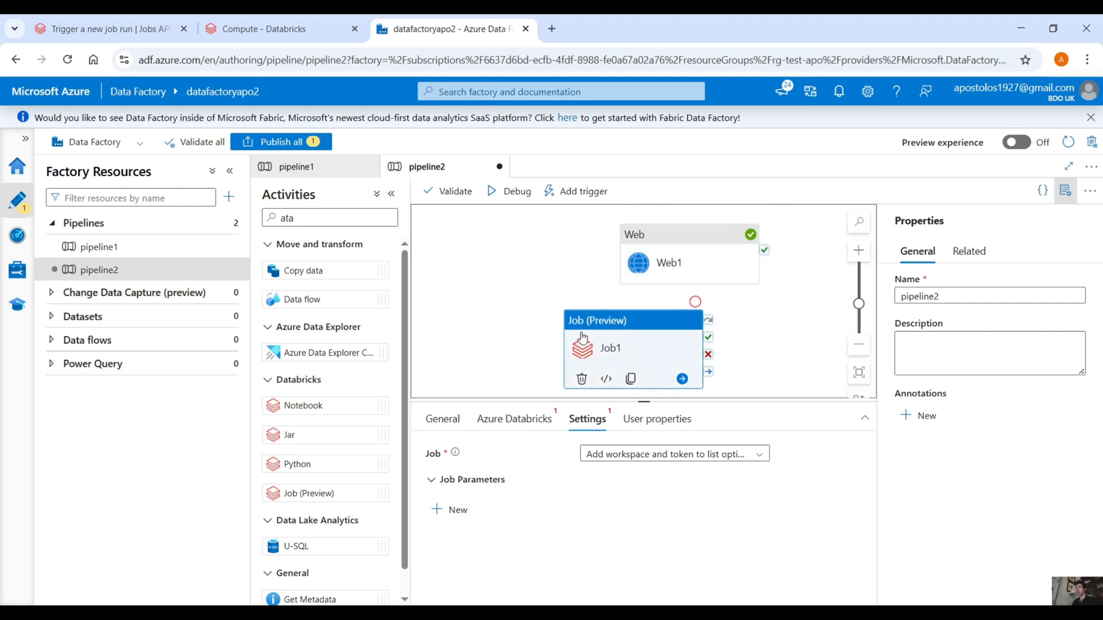
left_click(451, 425)
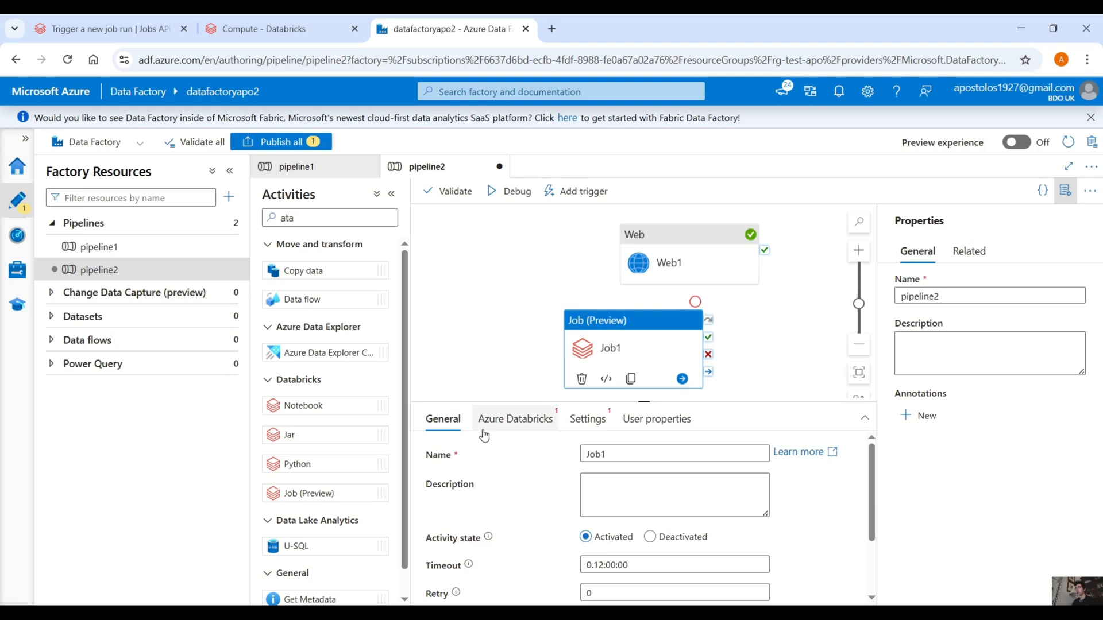
left_click(486, 426)
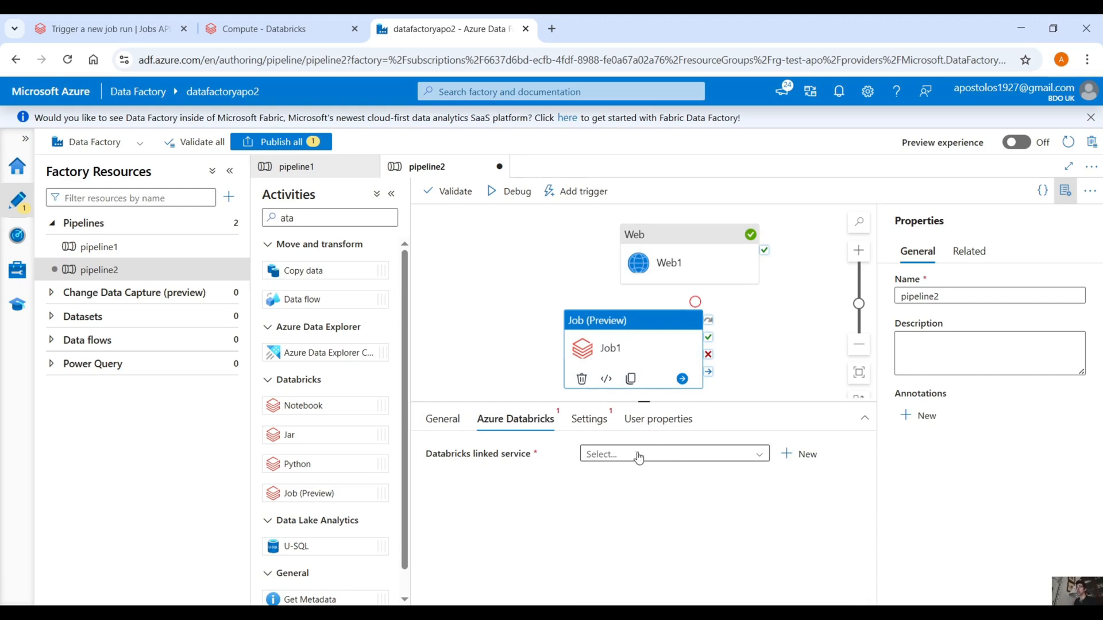
left_click_drag(610, 329, 650, 317)
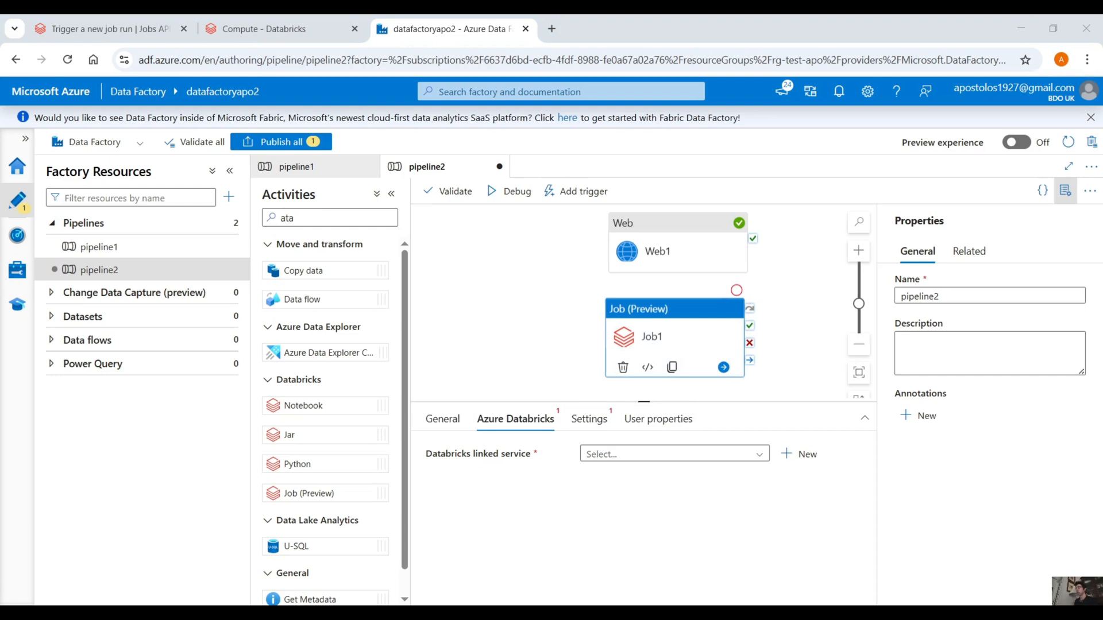
Step: Switch to the Databricks API reference and browse the Jobs endpoints, including Create a new job, Delete a job and Update job permissions
left_click(135, 29)
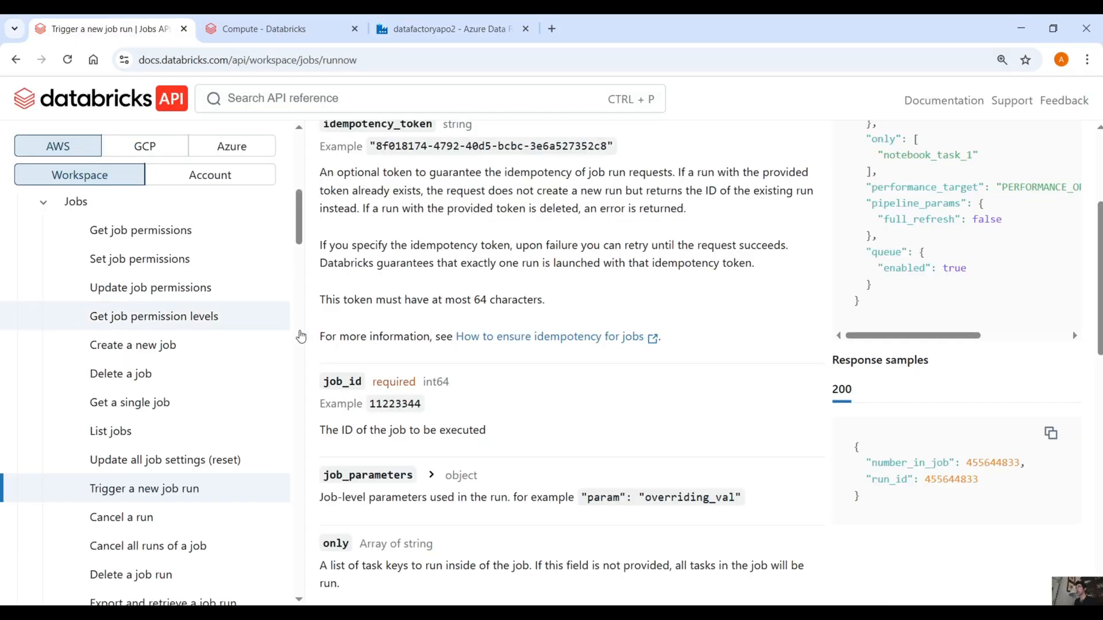
scroll(449, 291, "up", 4)
left_click(199, 353)
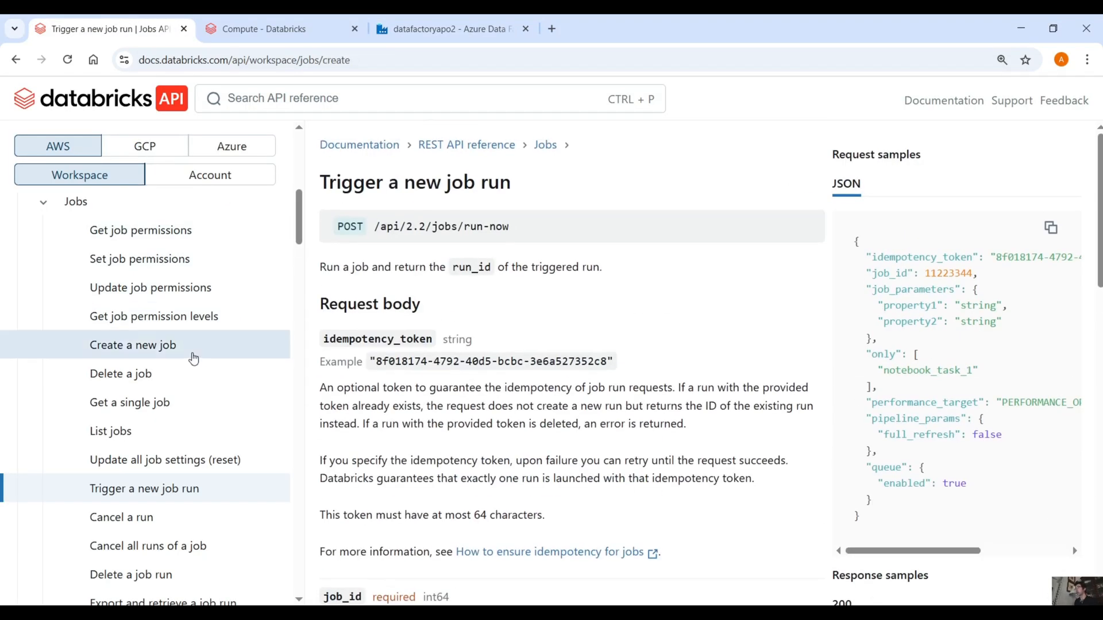
left_click(173, 372)
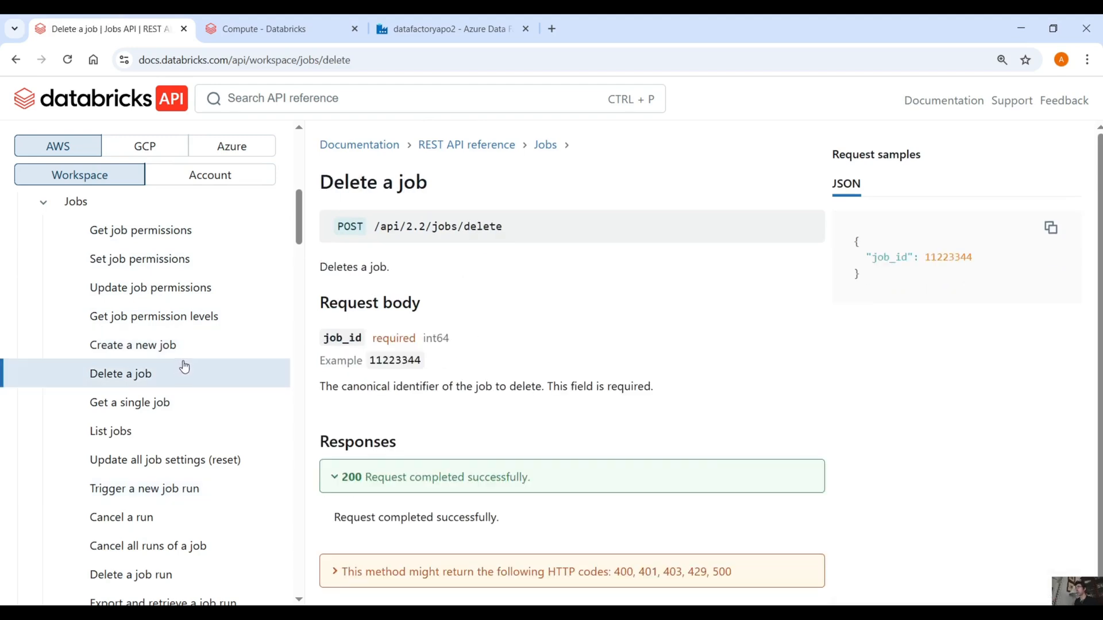
left_click(156, 430)
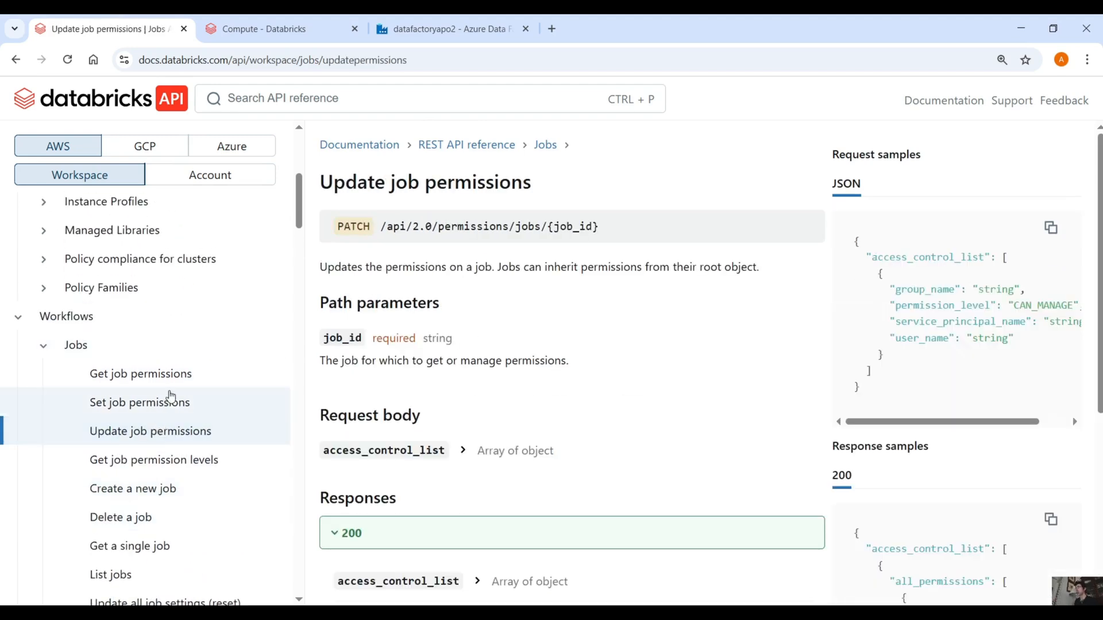
double_click(361, 227)
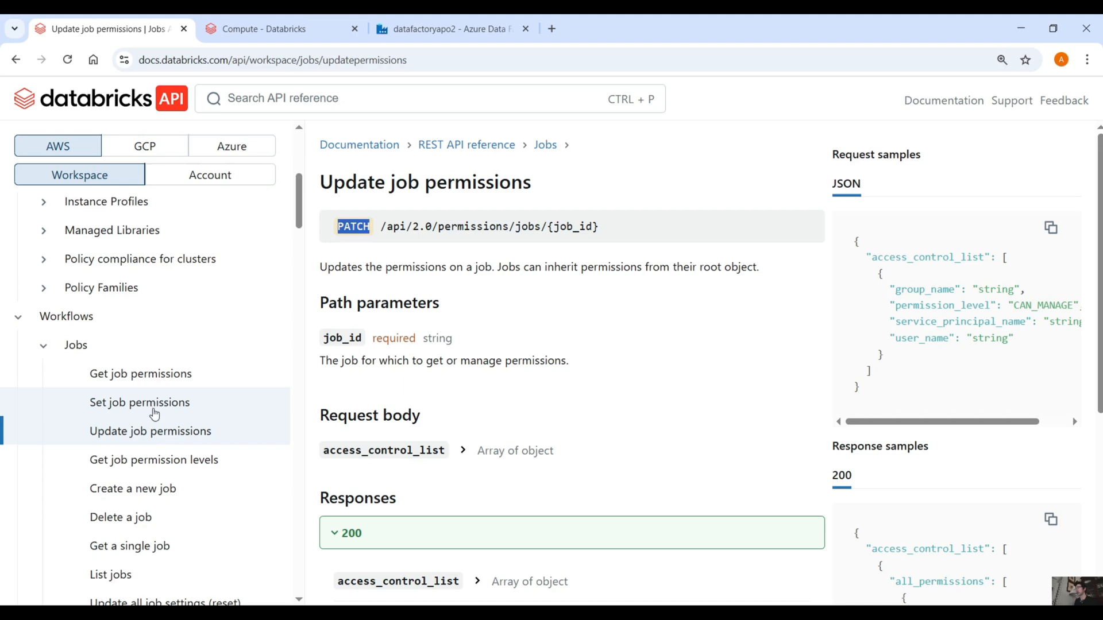
scroll(153, 420, "down", 6)
scroll(152, 431, "down", 3)
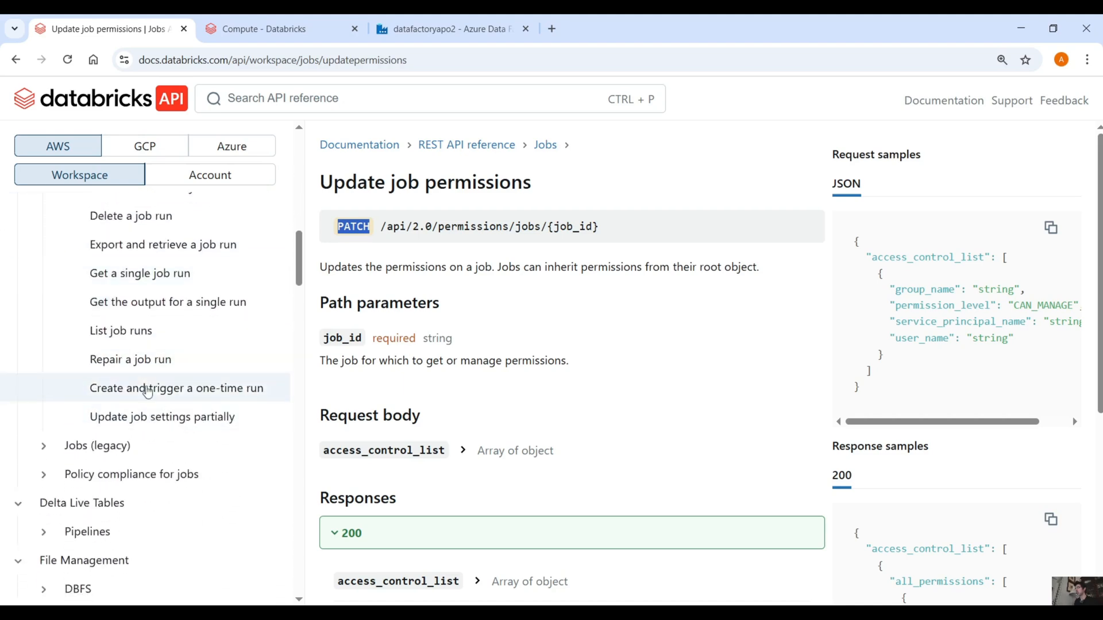
scroll(148, 214, "up", 2)
scroll(223, 341, "up", 2)
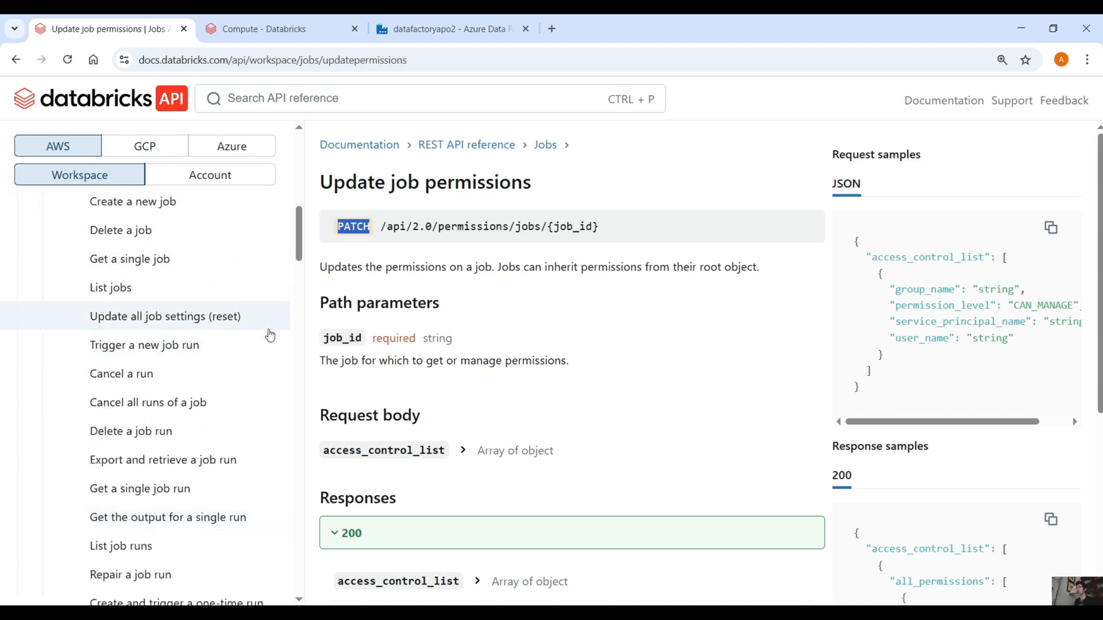
left_click(545, 350)
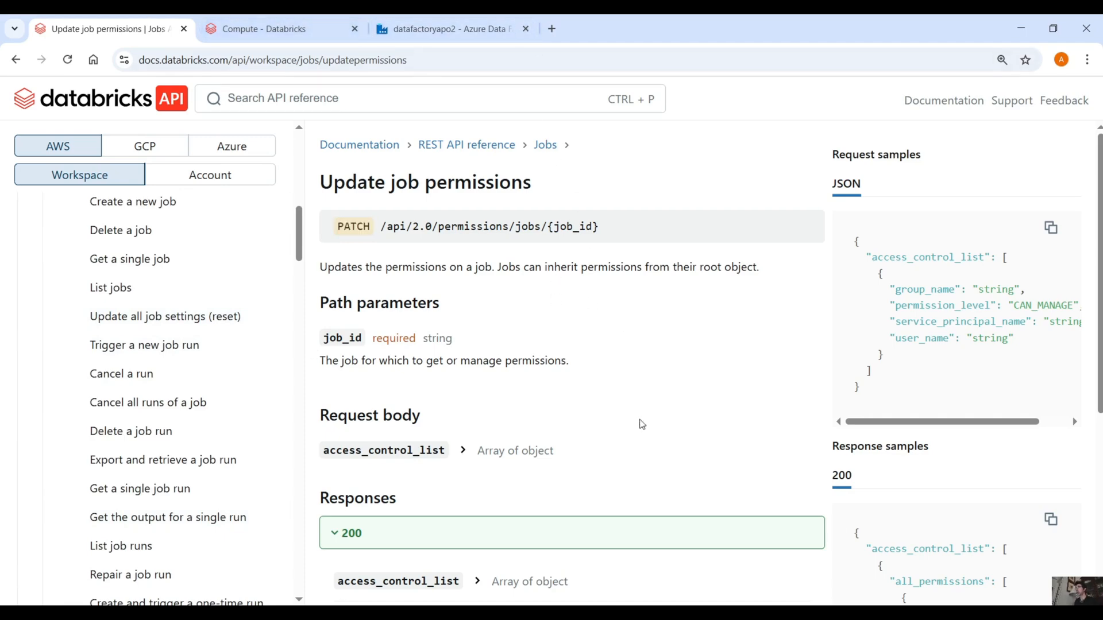
left_click(548, 614)
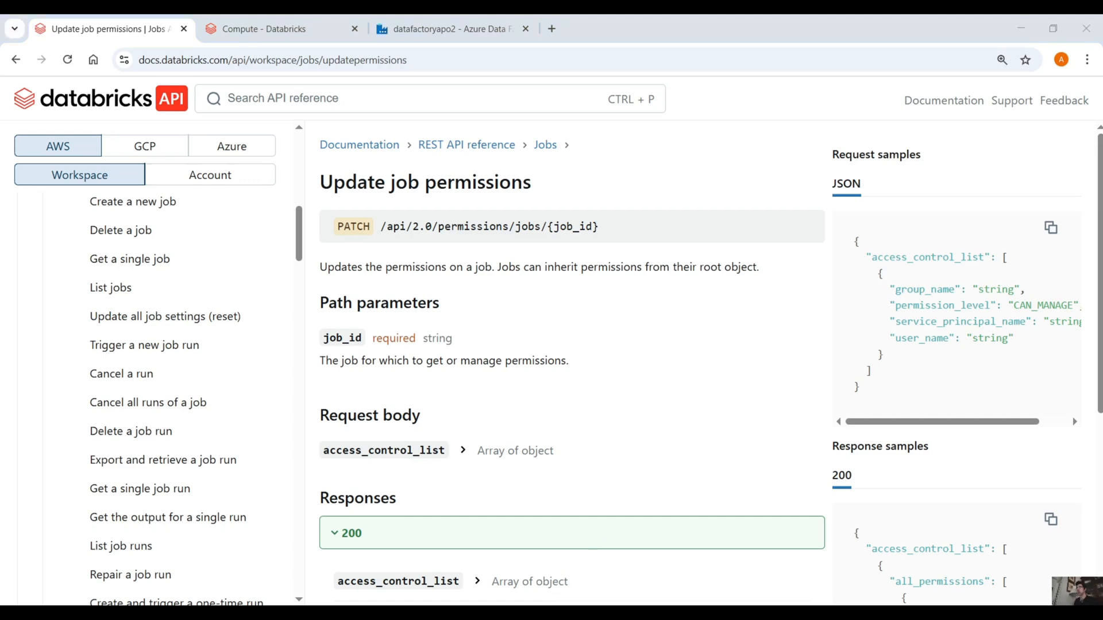